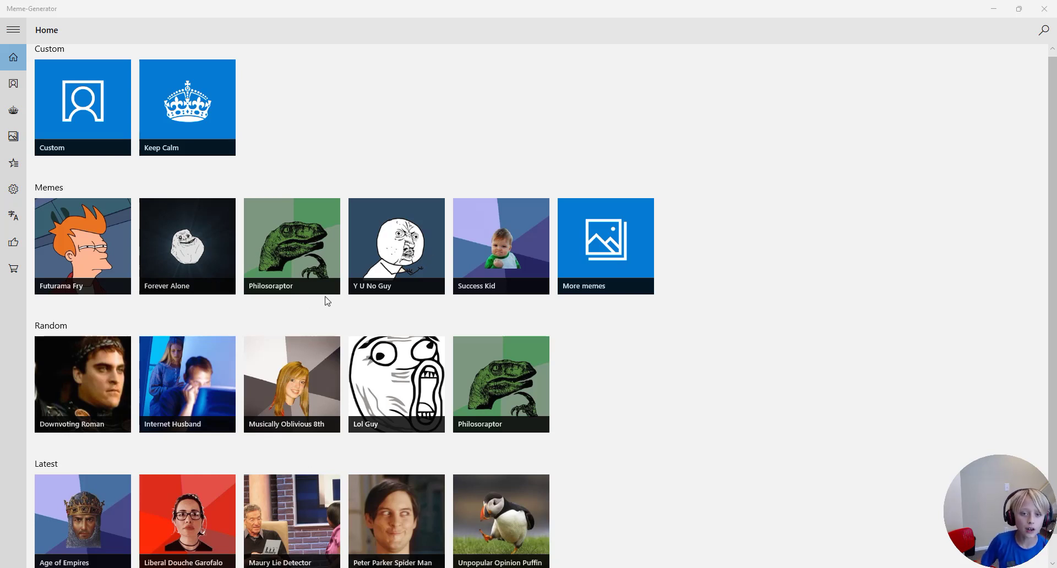
# Open the Unpopular Opinion Puffin meme and type the top caption 'me whan I get out of school'.
pyautogui.scroll(-1, 400, 333)
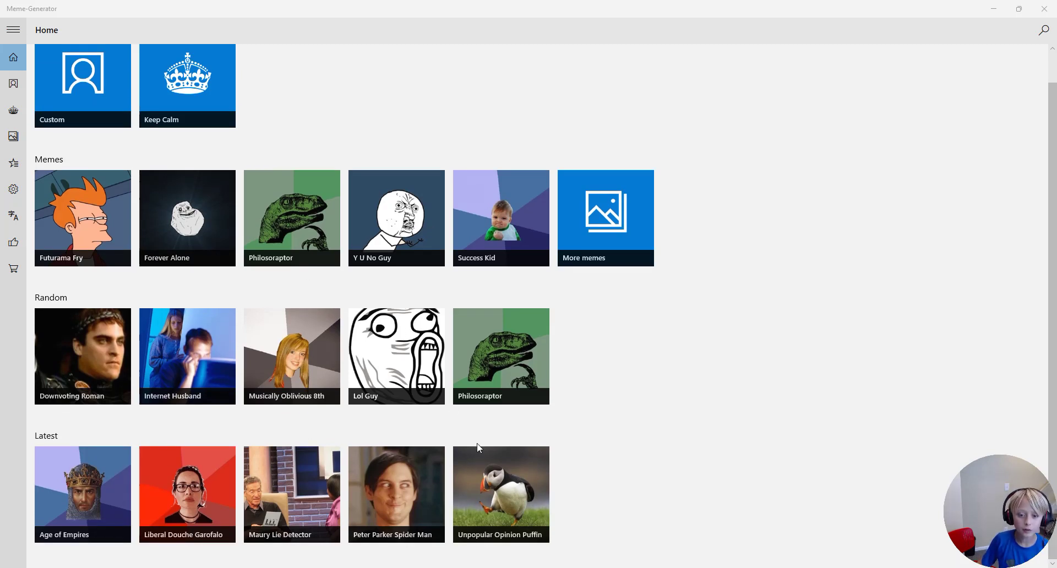
pyautogui.click(498, 490)
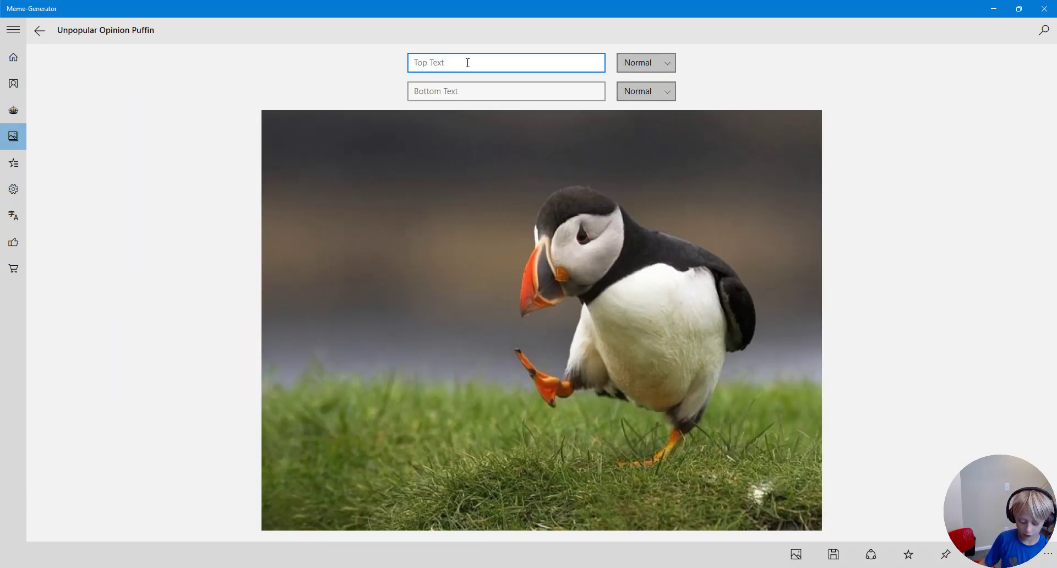
pyautogui.write('mr')
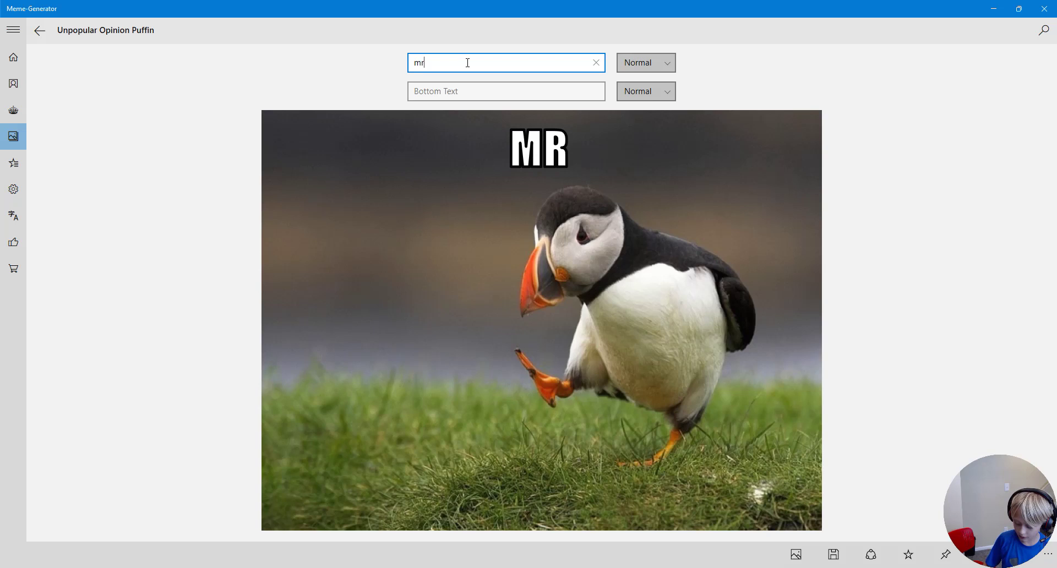
pyautogui.press('BackSpace')
pyautogui.write('e wh')
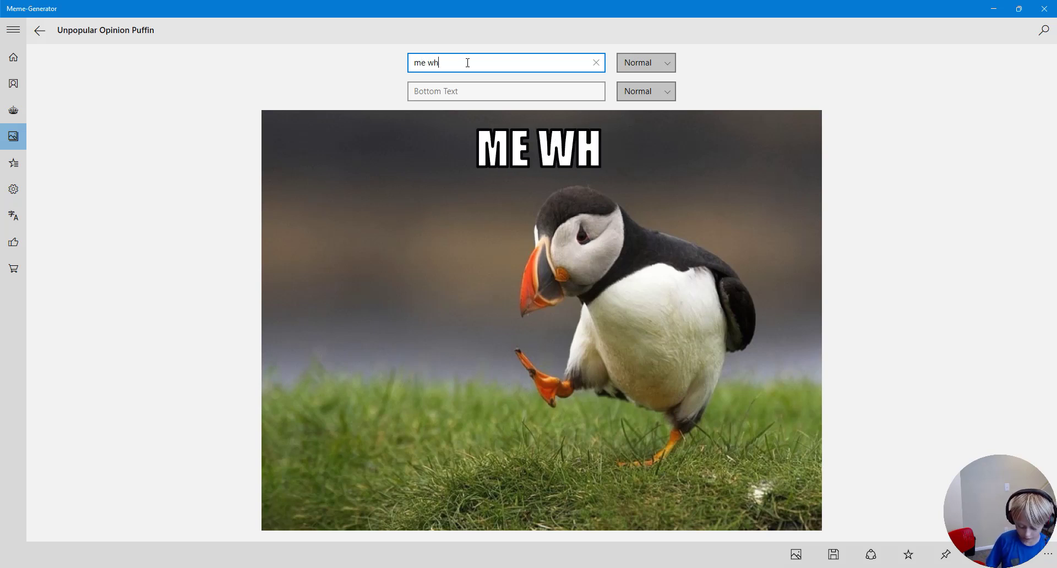
pyautogui.write('an I ')
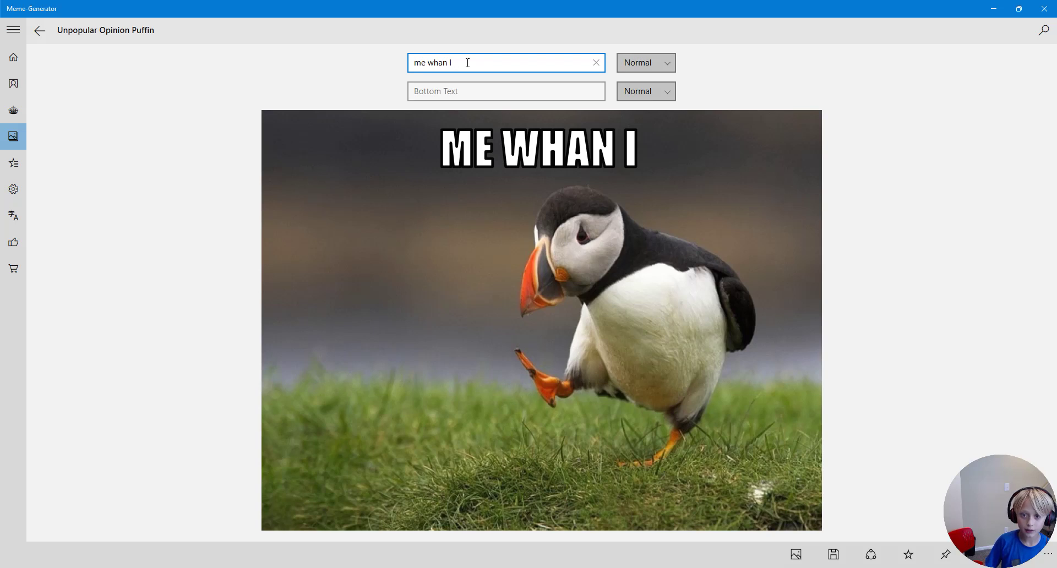
pyautogui.write('g')
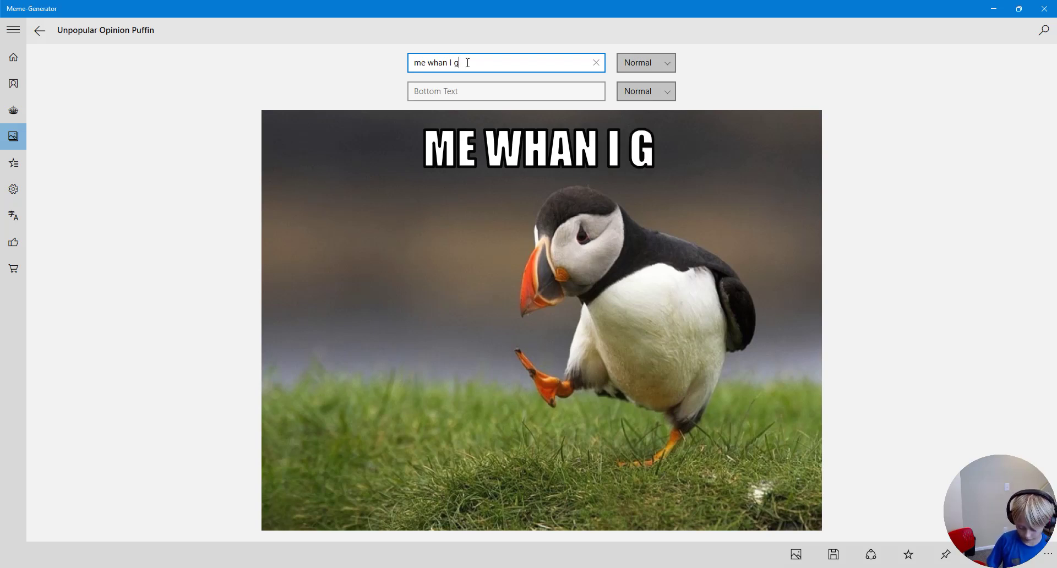
pyautogui.write('et ou')
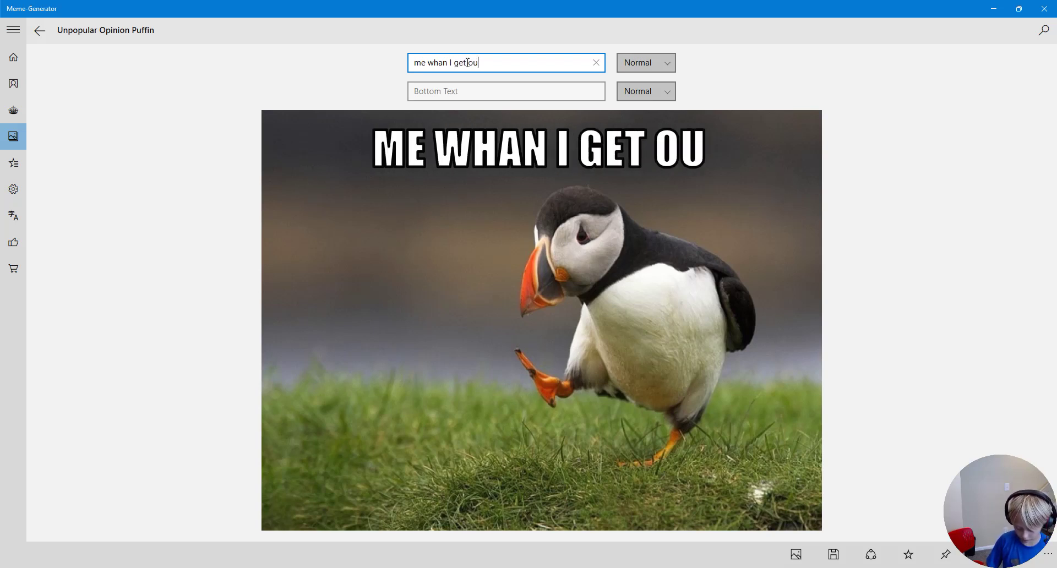
pyautogui.write('t of ')
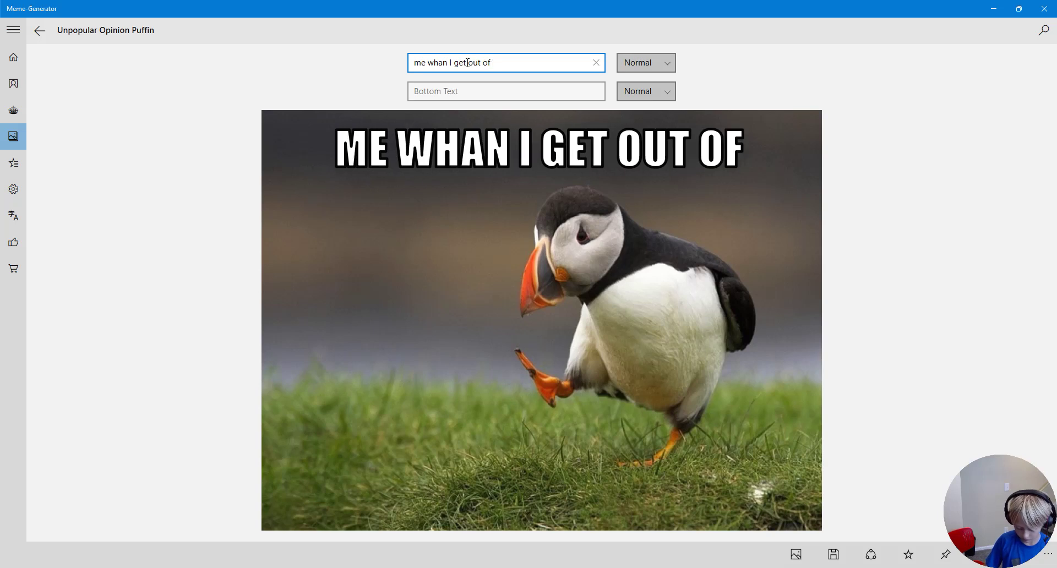
pyautogui.write('c')
pyautogui.press('BackSpace')
pyautogui.write('sc')
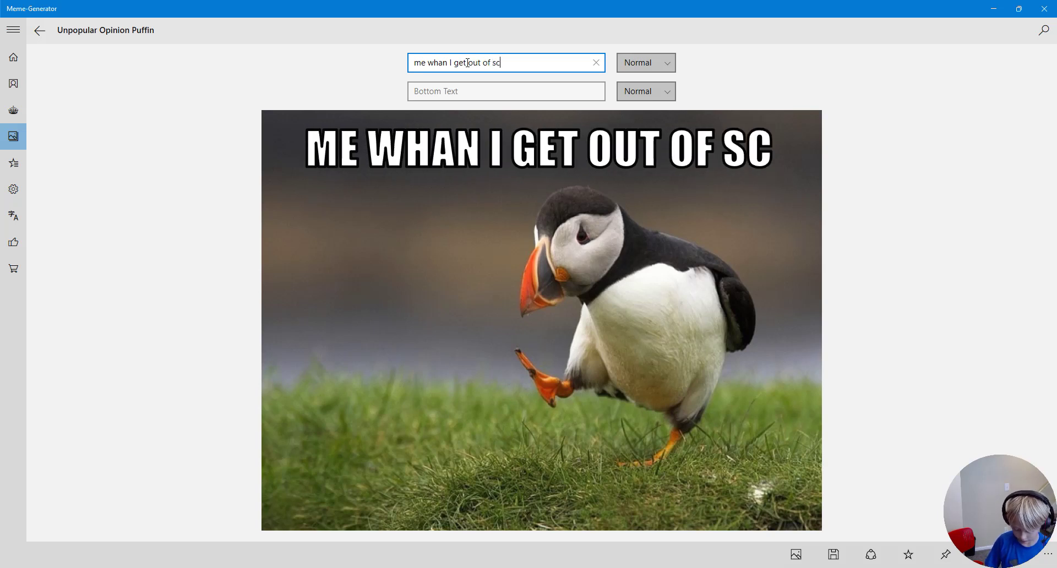
pyautogui.write('hoool')
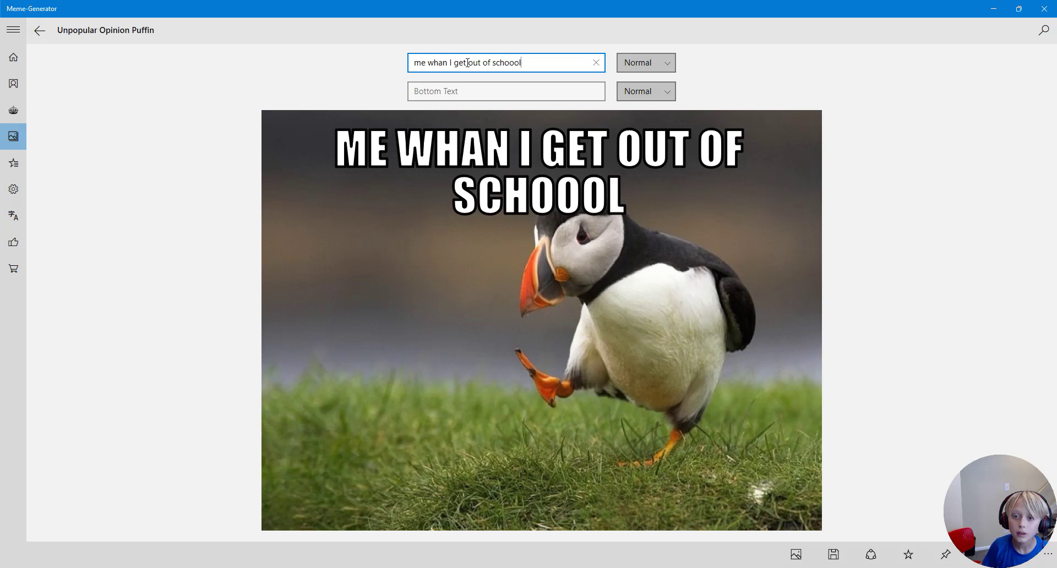
pyautogui.press('BackSpace')
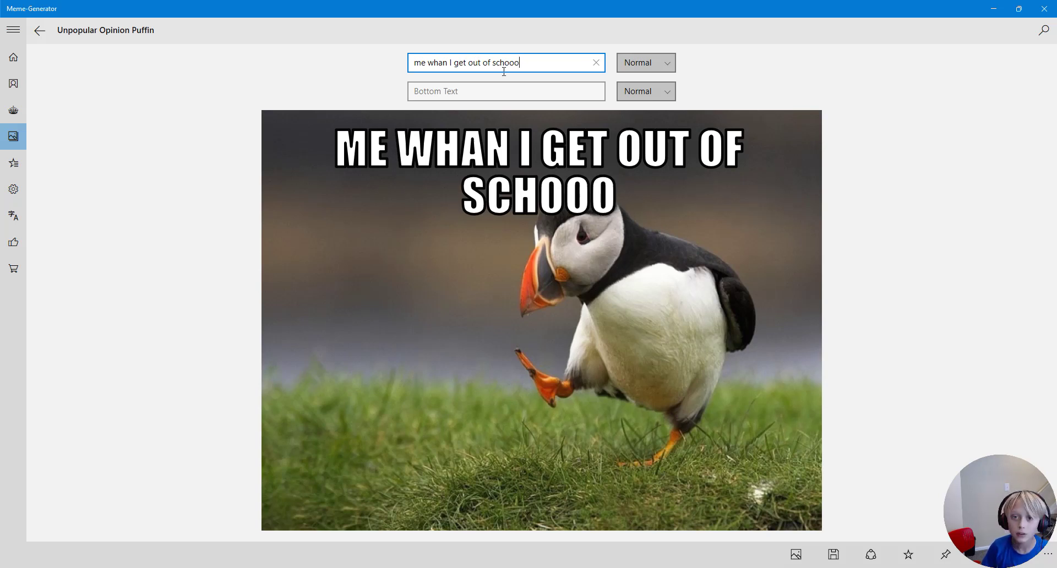
pyautogui.press('BackSpace')
pyautogui.write('l')
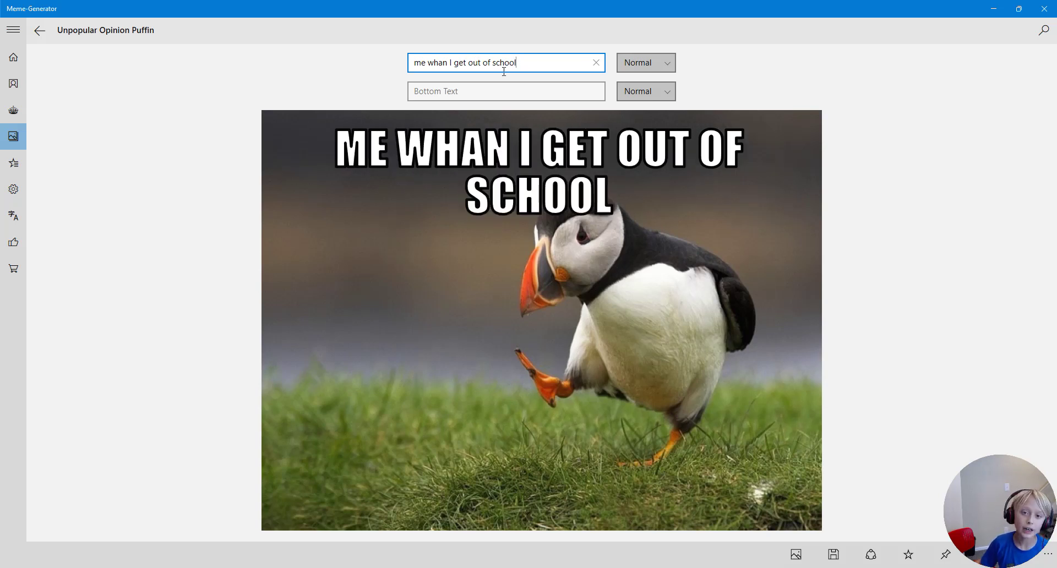
# Enter 'by brain' as the puffin meme's bottom caption.
pyautogui.rightClick(656, 211)
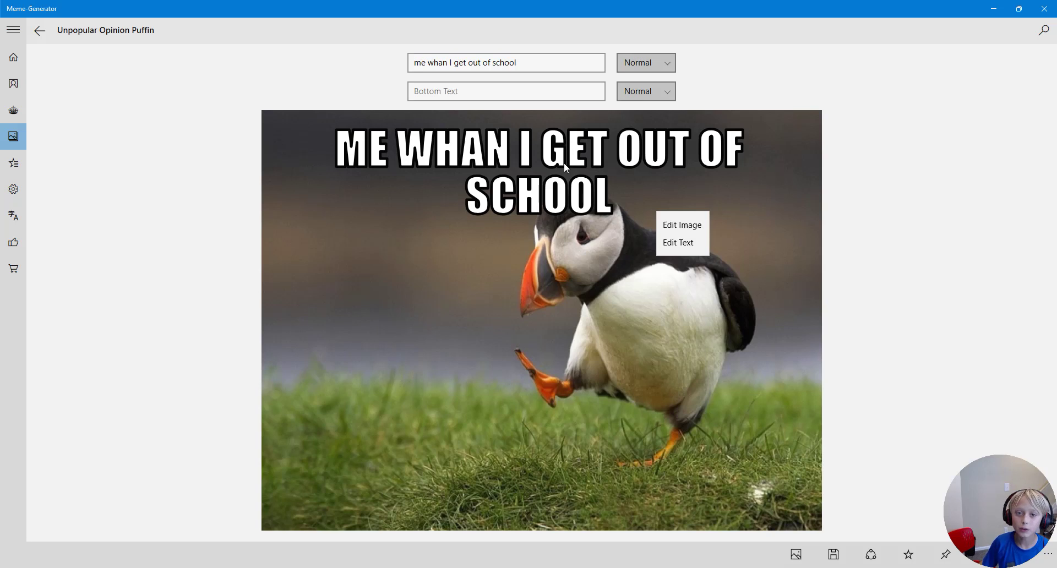
pyautogui.click(564, 163)
pyautogui.rightClick(526, 184)
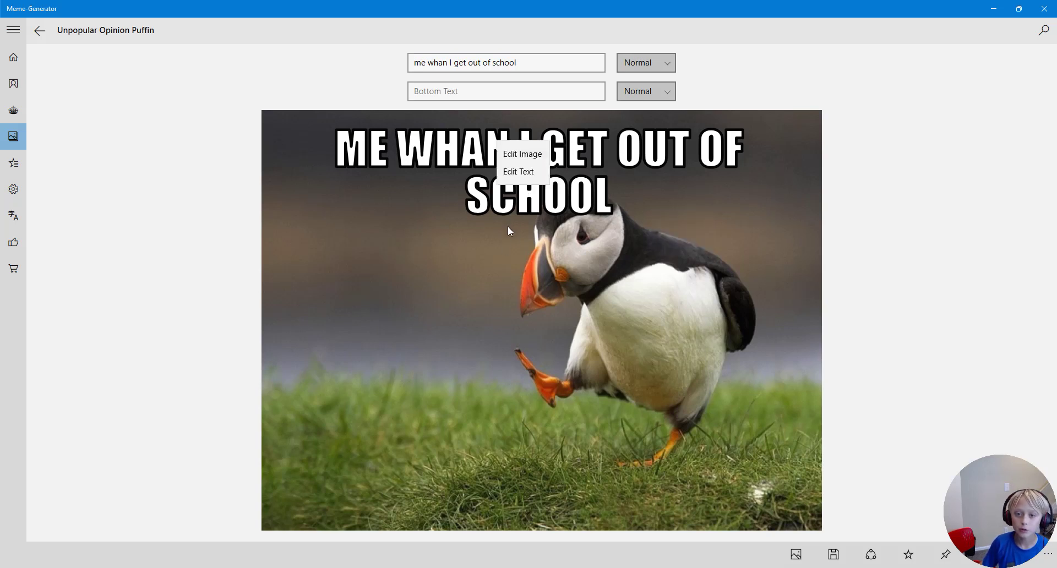
pyautogui.click(506, 205)
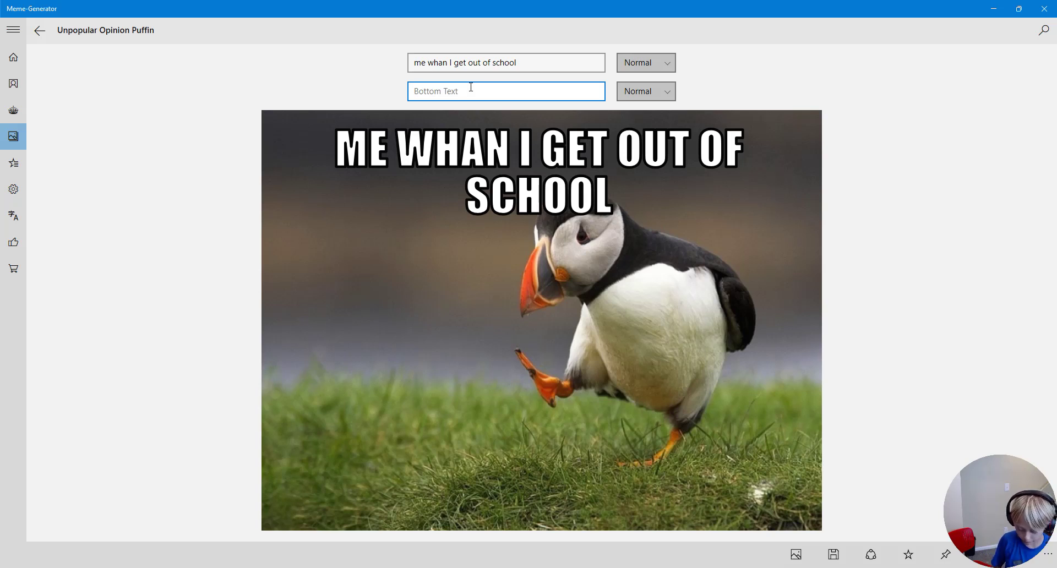
pyautogui.write('by b')
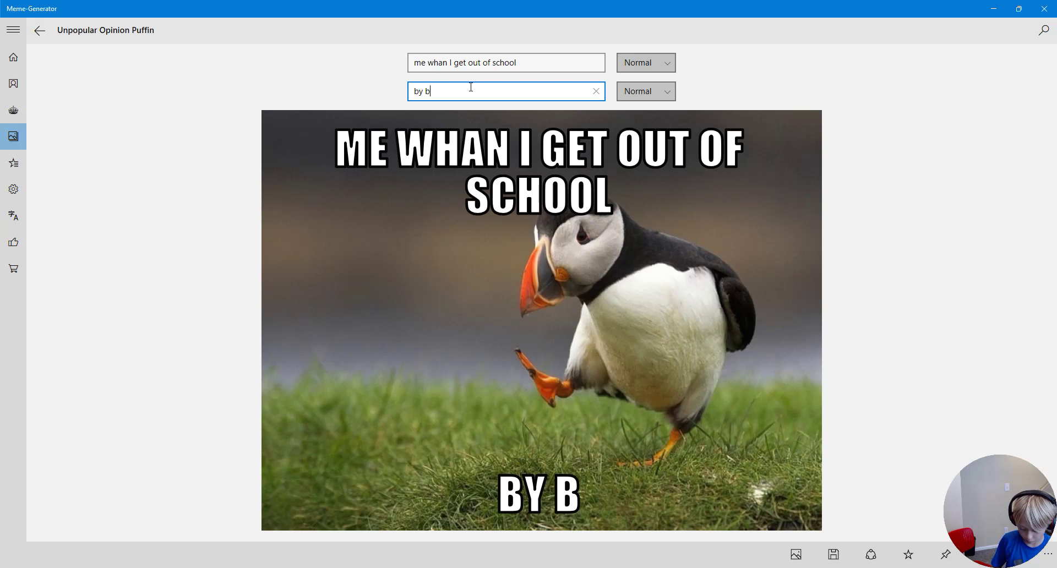
pyautogui.write('r')
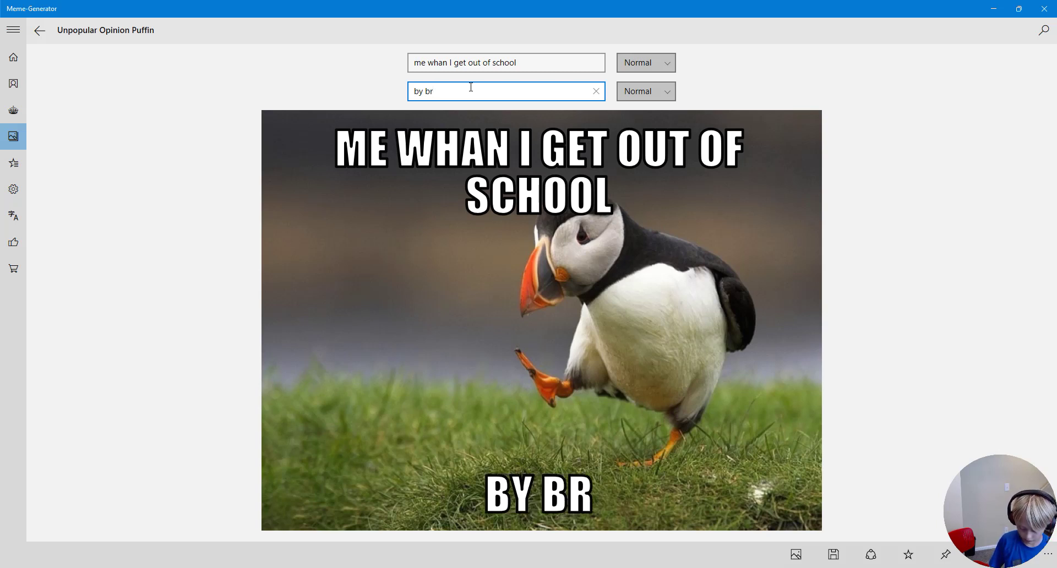
pyautogui.write('ain')
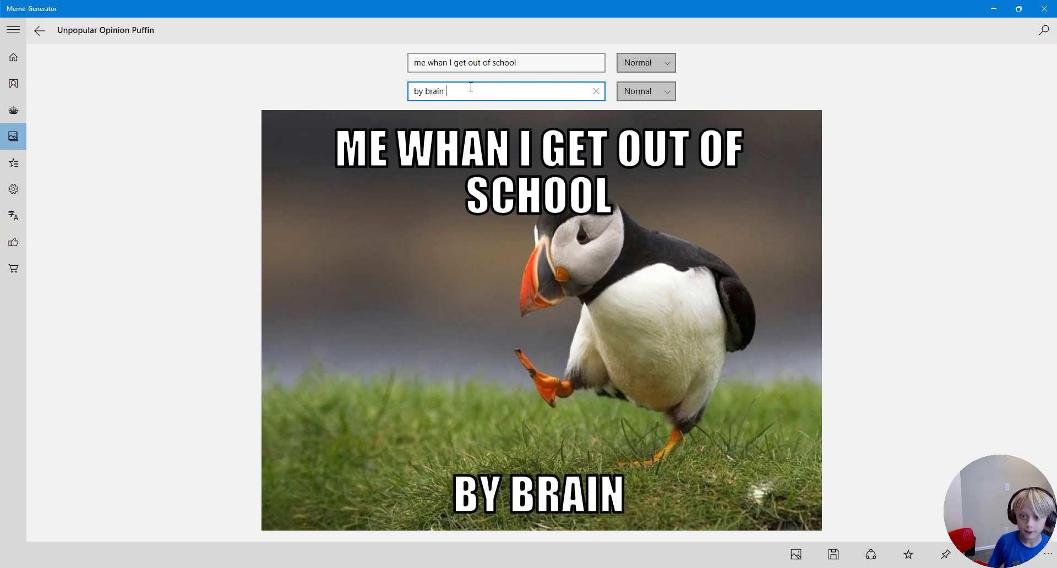
# Finish the BY BRAIN bottom caption and set its size to Huge.
pyautogui.click(201, 293)
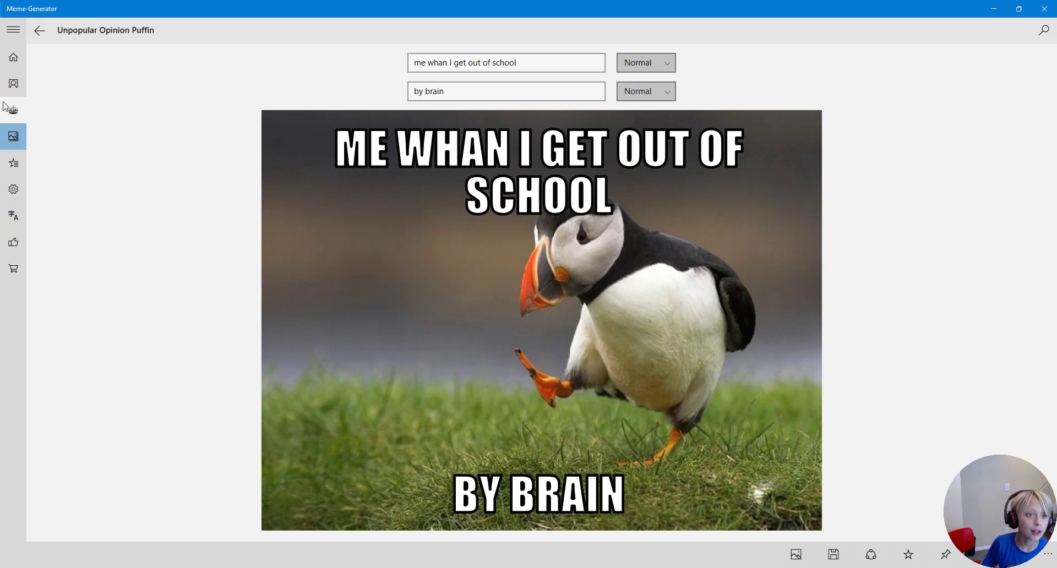
pyautogui.click(648, 94)
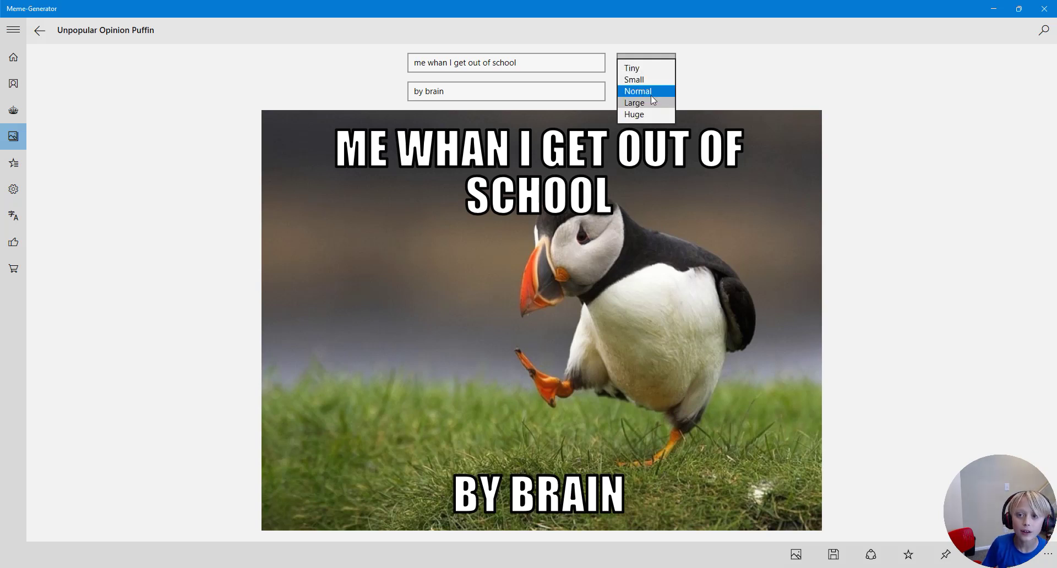
pyautogui.click(639, 114)
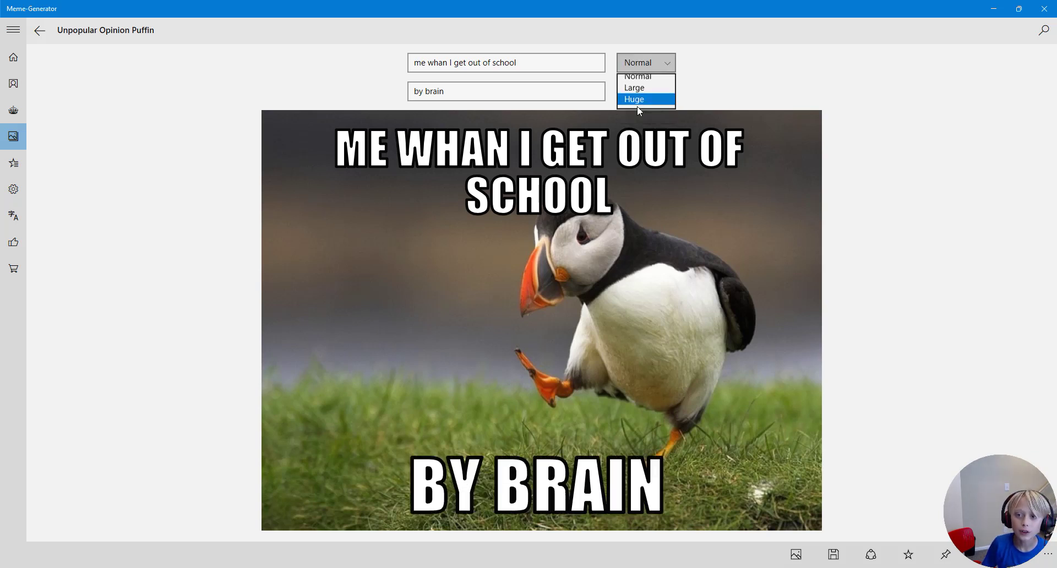
# Try Small and Tiny for the top caption, then return it to Normal.
pyautogui.click(649, 66)
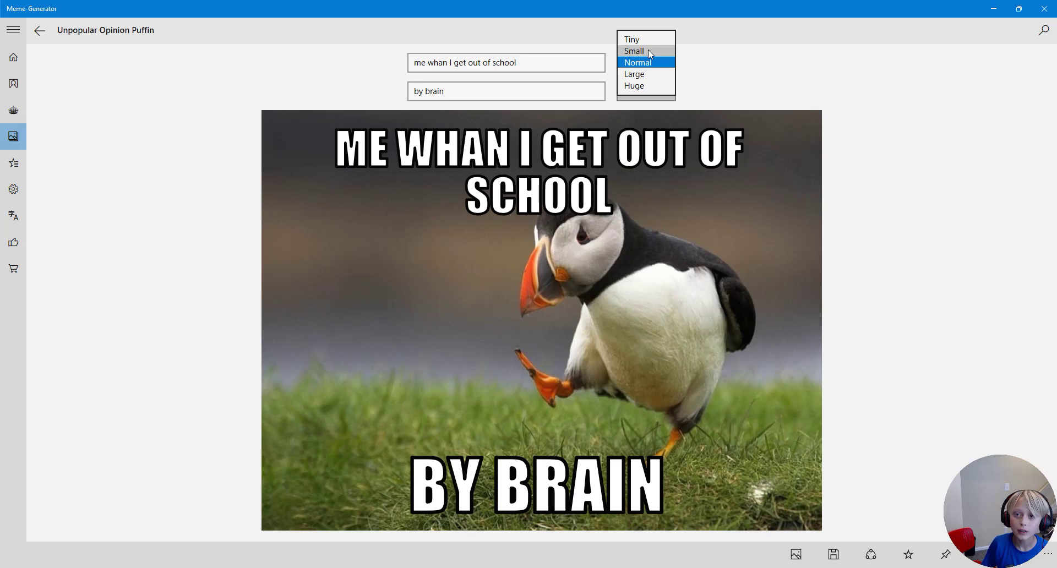
pyautogui.click(647, 51)
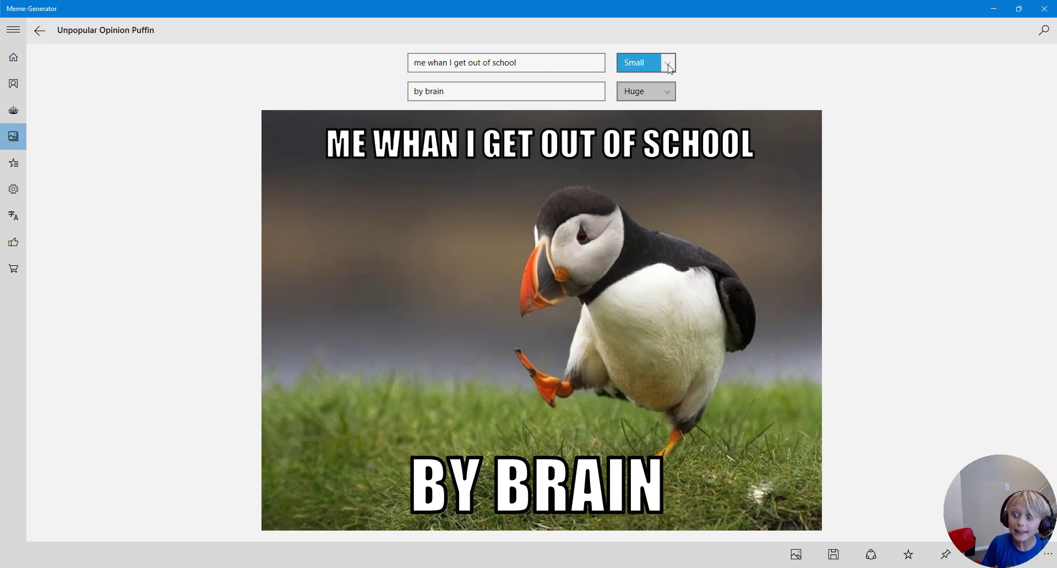
pyautogui.click(662, 67)
pyautogui.click(647, 48)
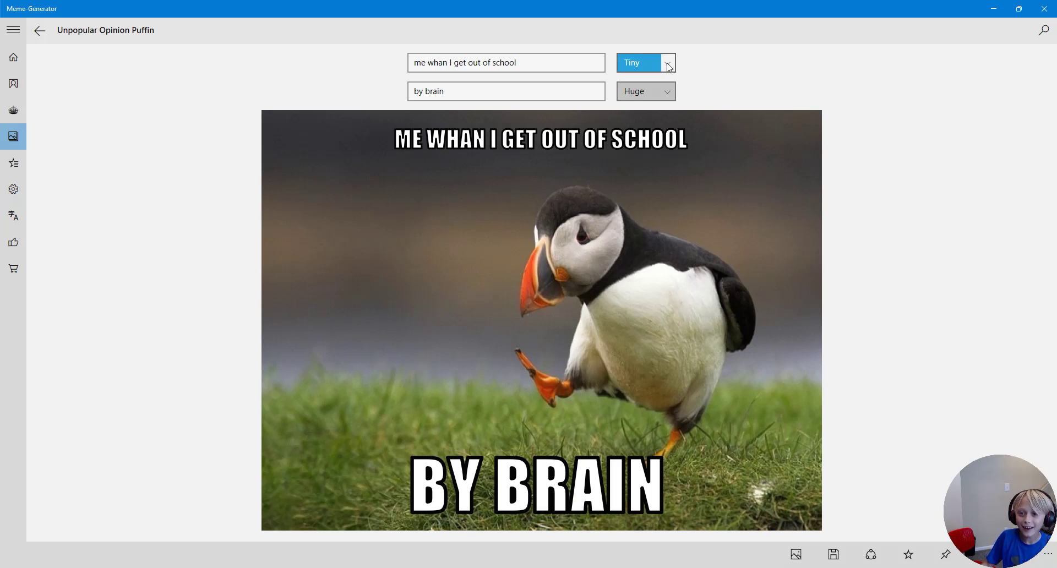
pyautogui.click(668, 66)
pyautogui.click(662, 85)
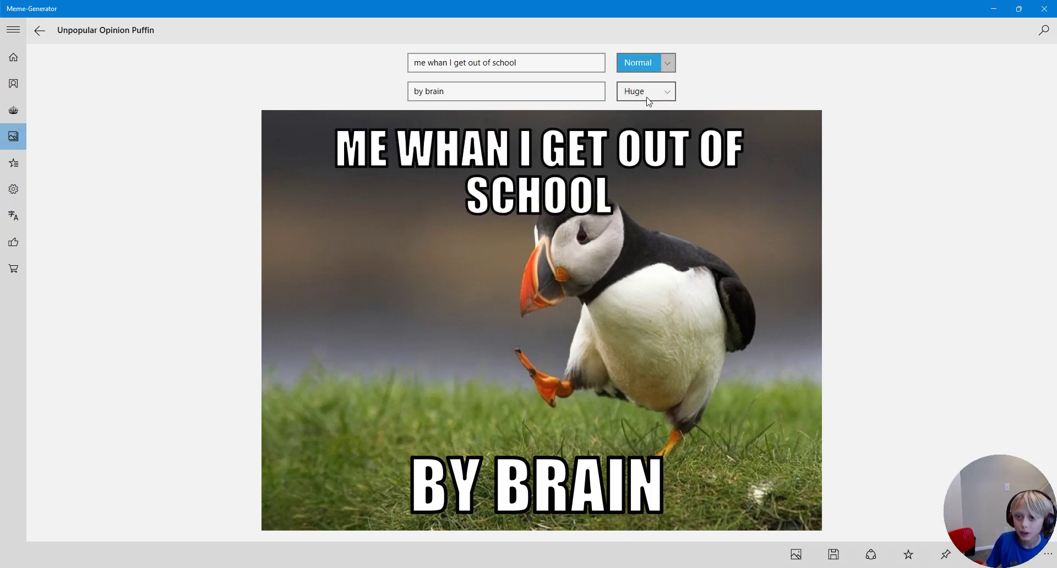
pyautogui.click(668, 92)
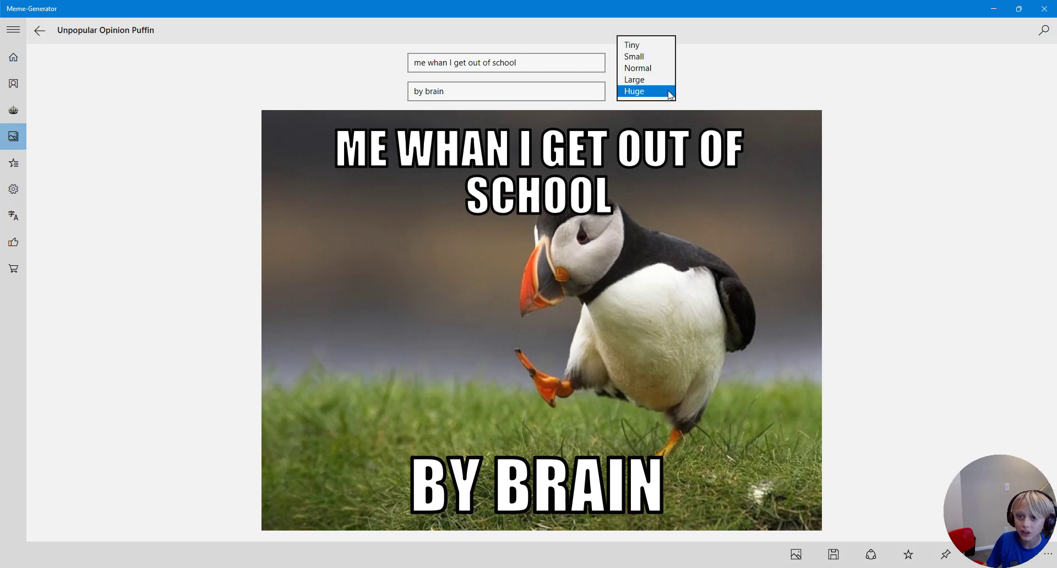
pyautogui.rightClick(781, 250)
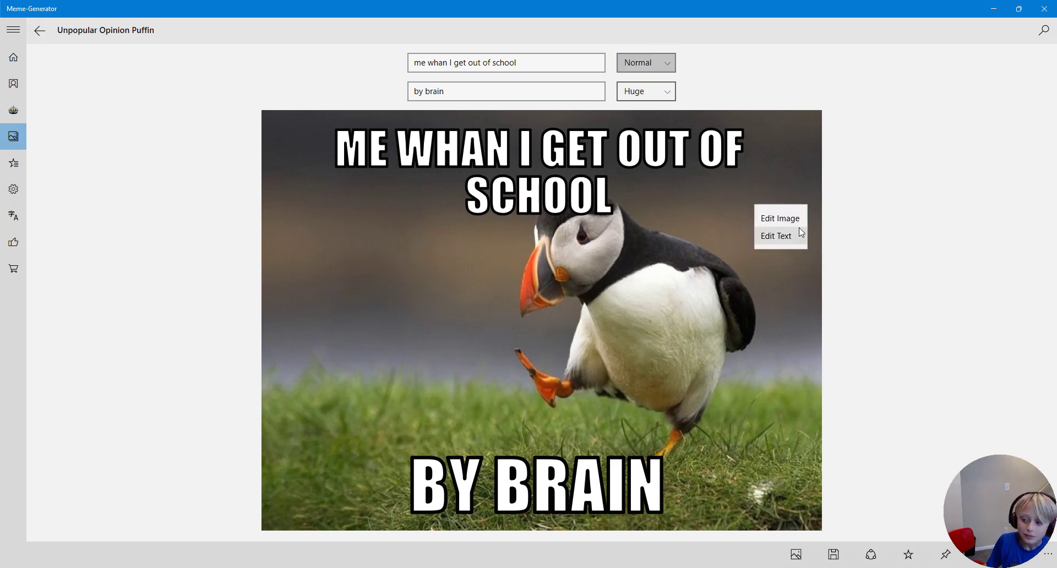
pyautogui.click(747, 306)
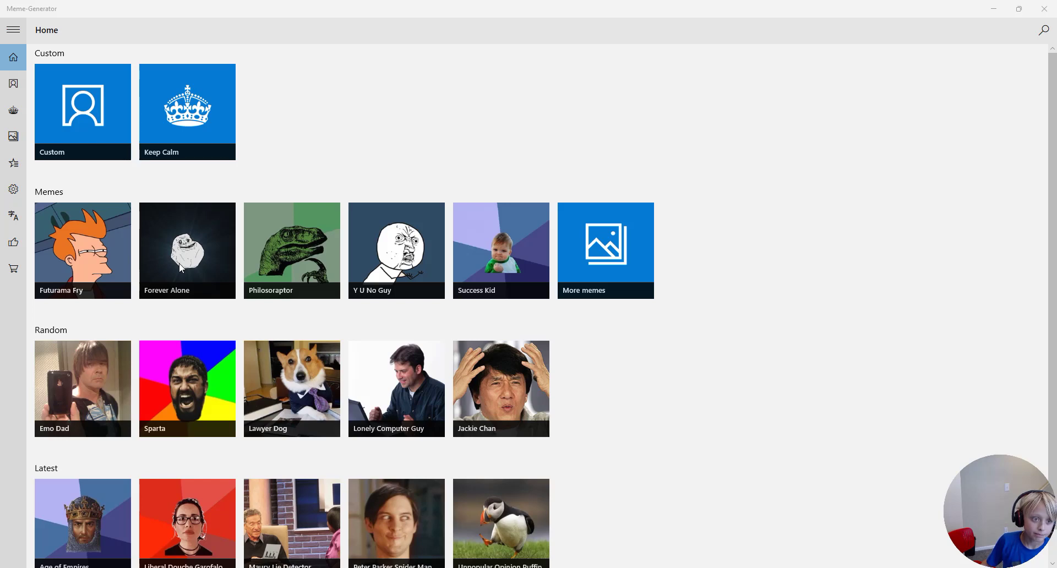
# Open the alphabetical meme template gallery and scroll to the templates starting with C.
pyautogui.scroll(-1, 111, 280)
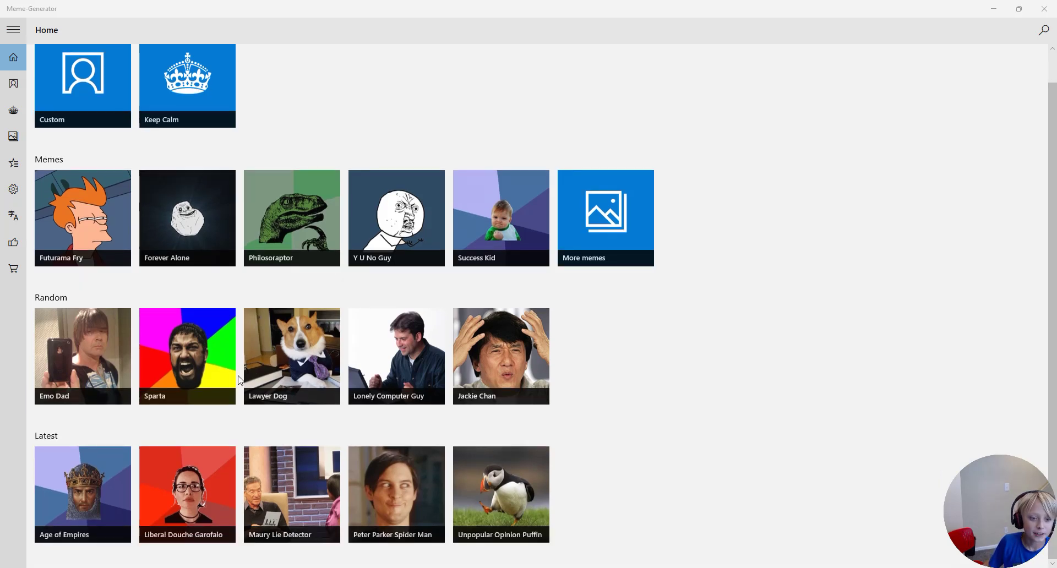
pyautogui.scroll(1, 66, 220)
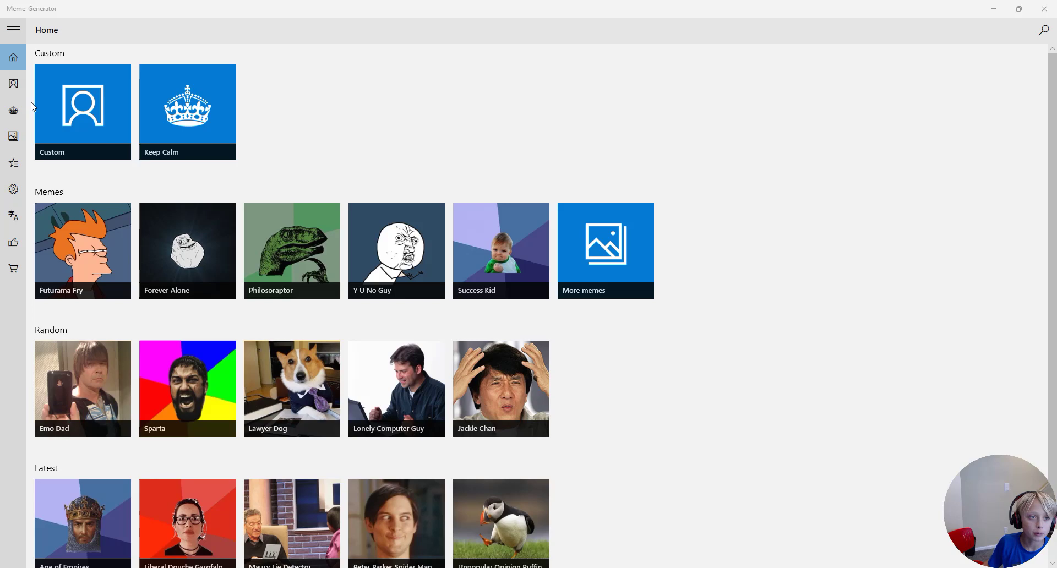
pyautogui.click(12, 84)
pyautogui.click(9, 112)
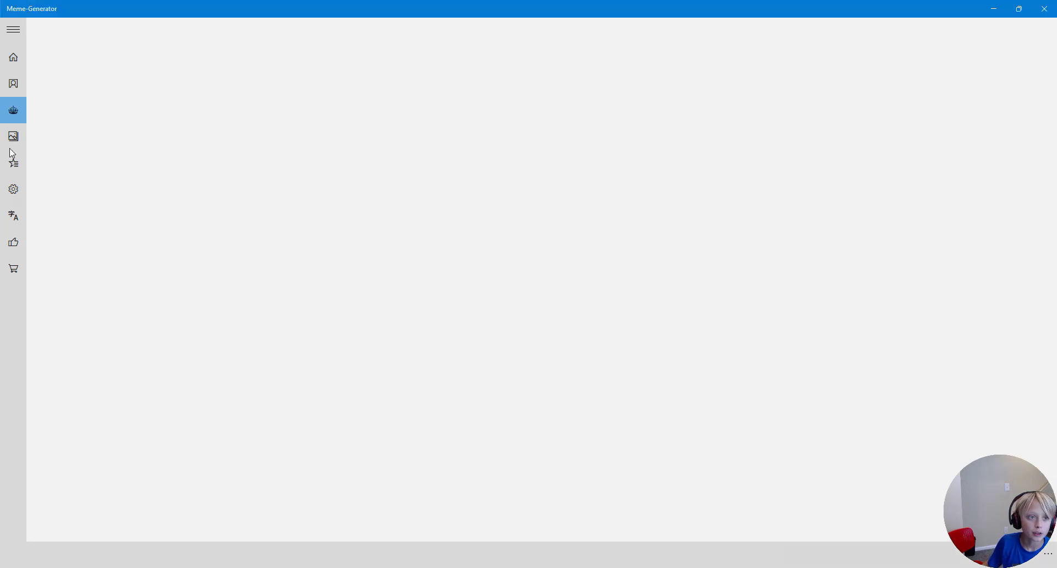
pyautogui.click(12, 136)
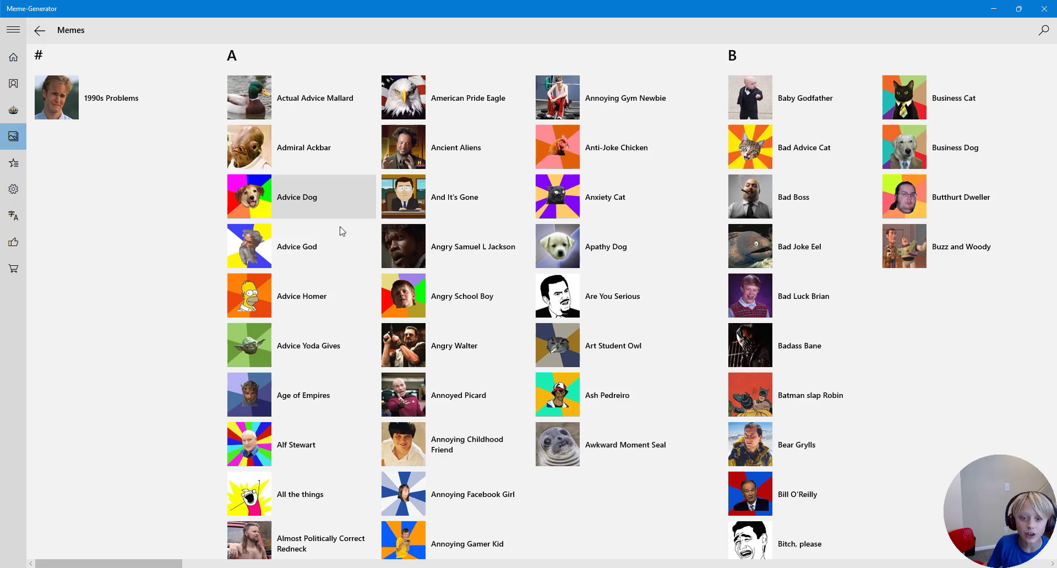
pyautogui.scroll(-5, 418, 237)
pyautogui.scroll(-4, 517, 246)
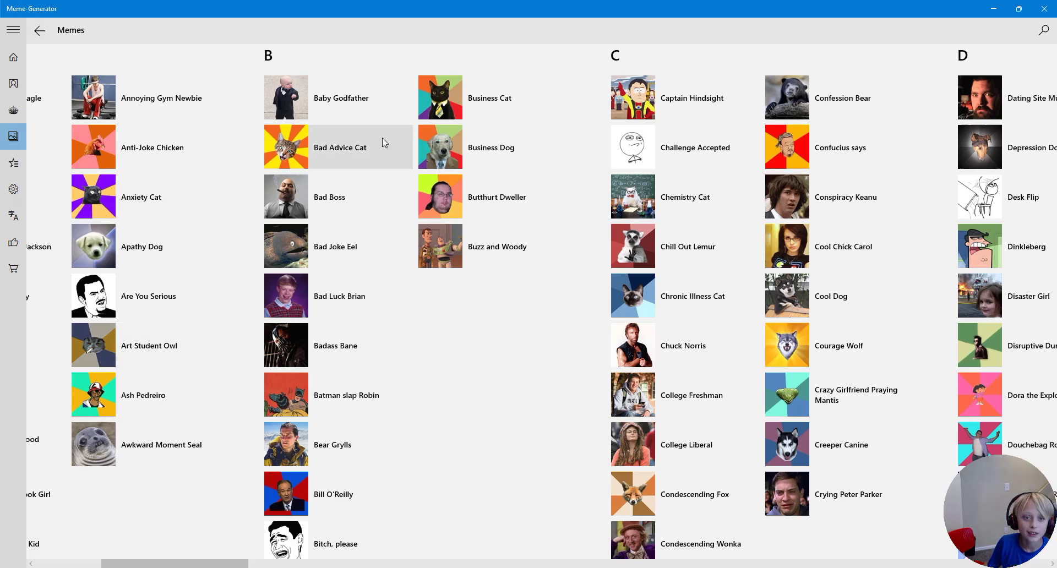
pyautogui.scroll(-8, 603, 306)
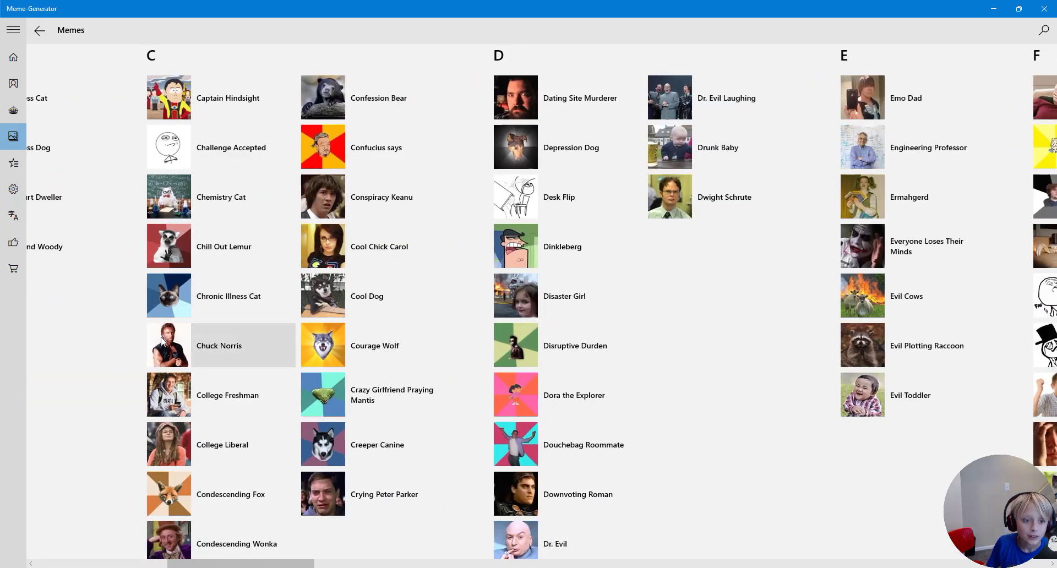
# Open Challenge Accepted with top caption 'me after gatting 100% on my test and every one is braging about their test scores'.
pyautogui.click(268, 151)
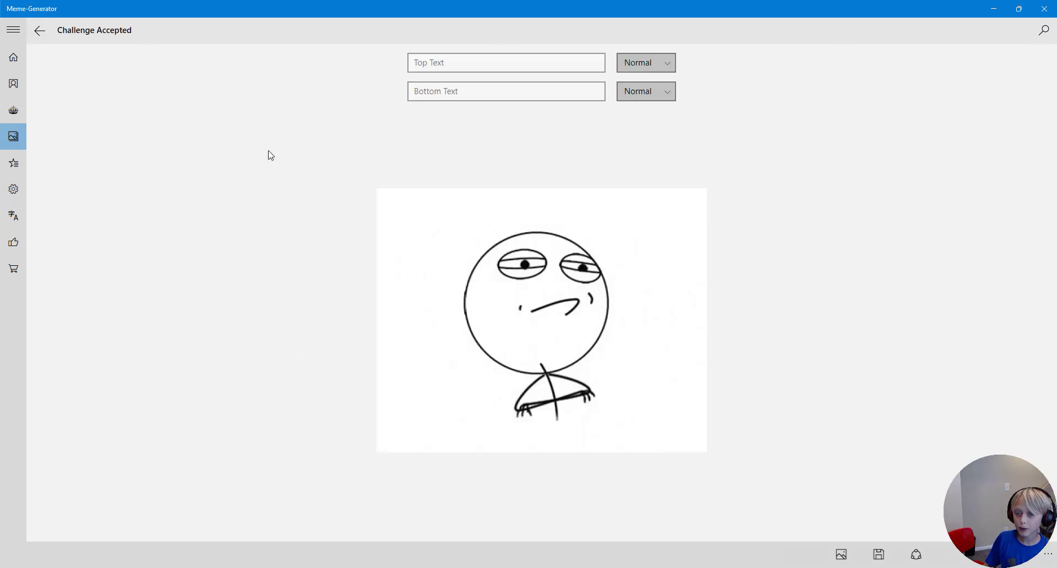
pyautogui.click(484, 60)
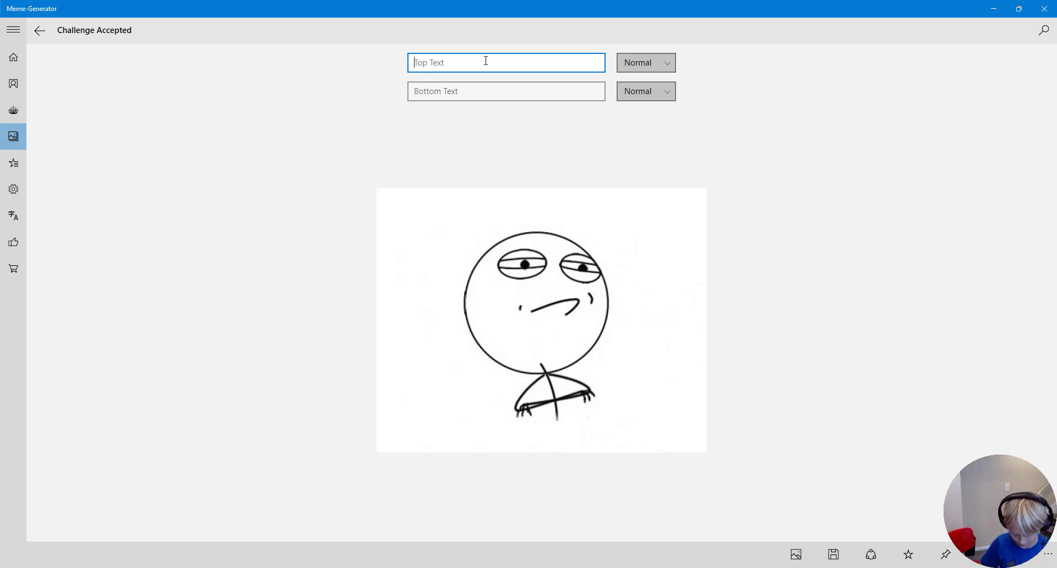
pyautogui.write('me aft')
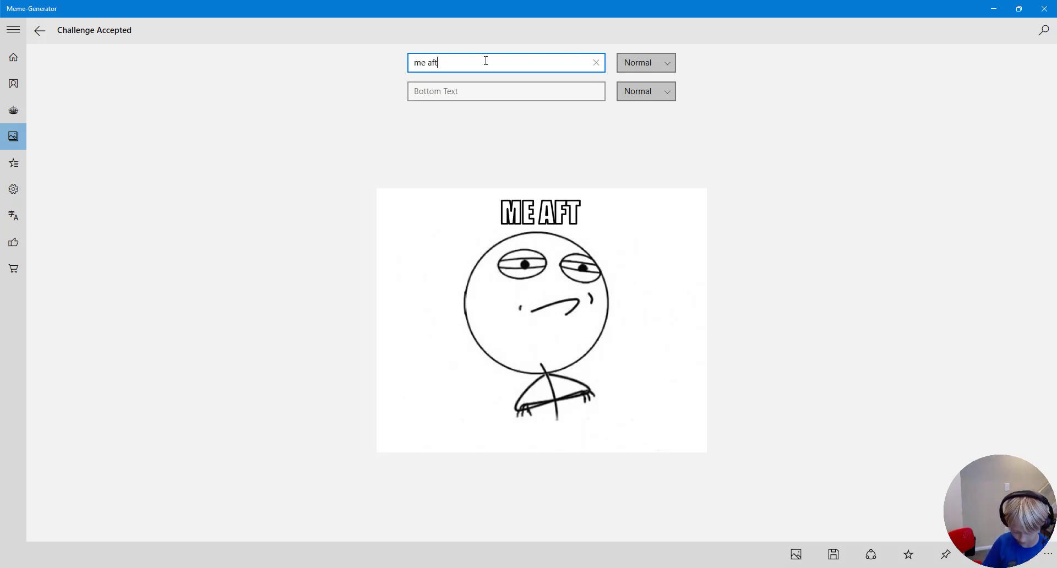
pyautogui.write('er ga')
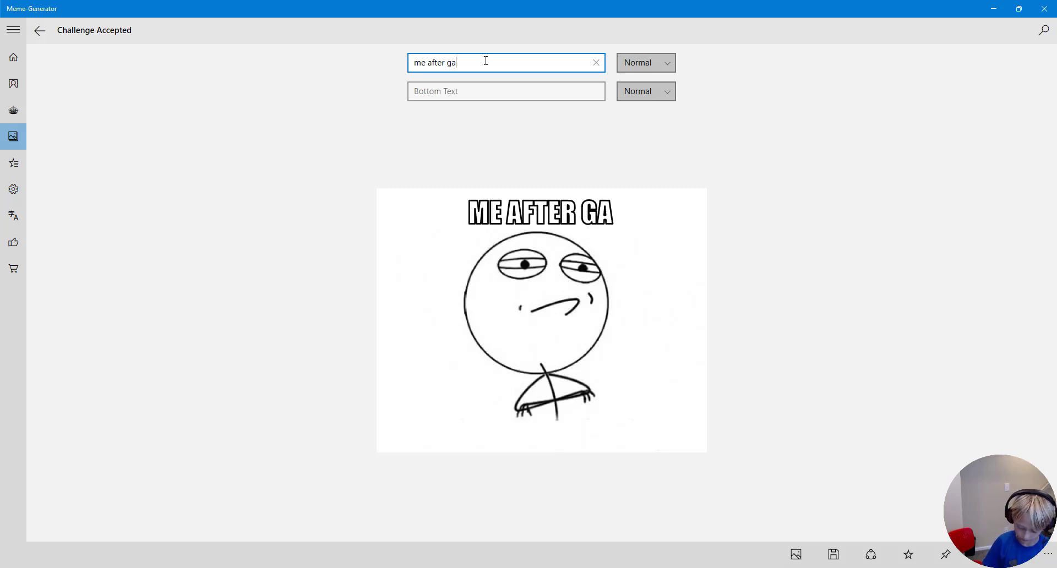
pyautogui.write('tting ')
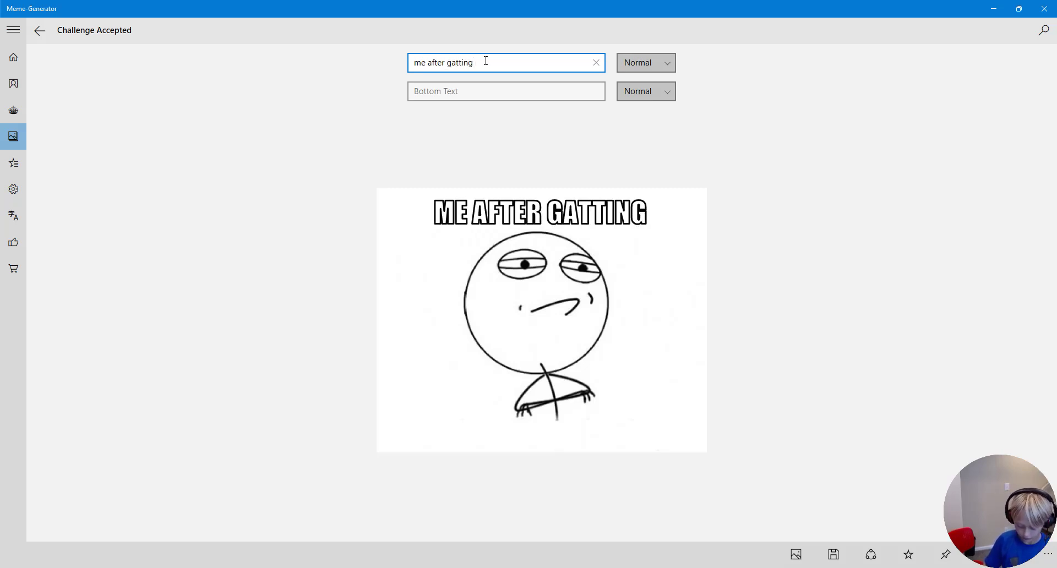
pyautogui.write('100')
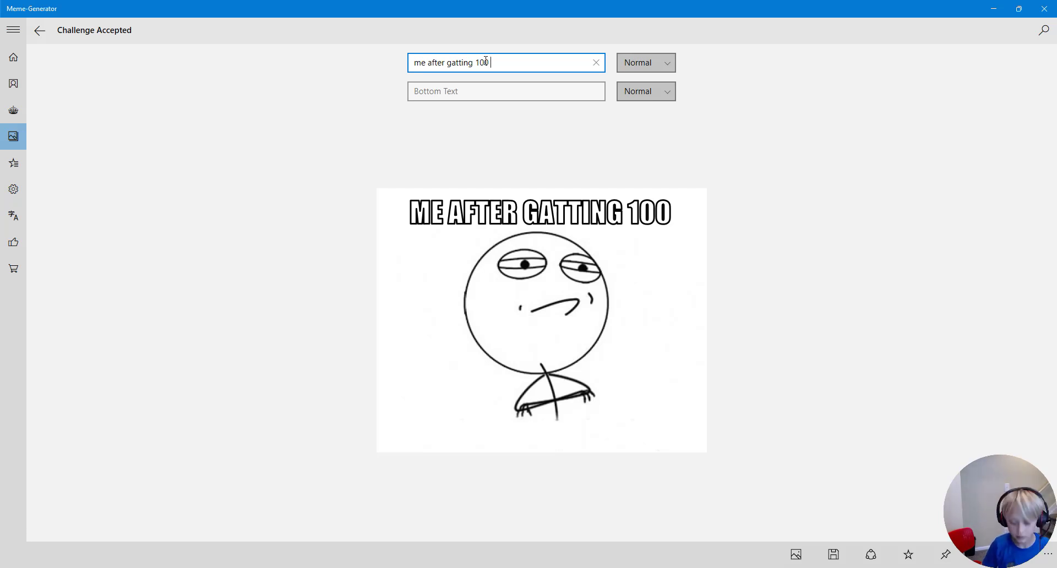
pyautogui.write('5')
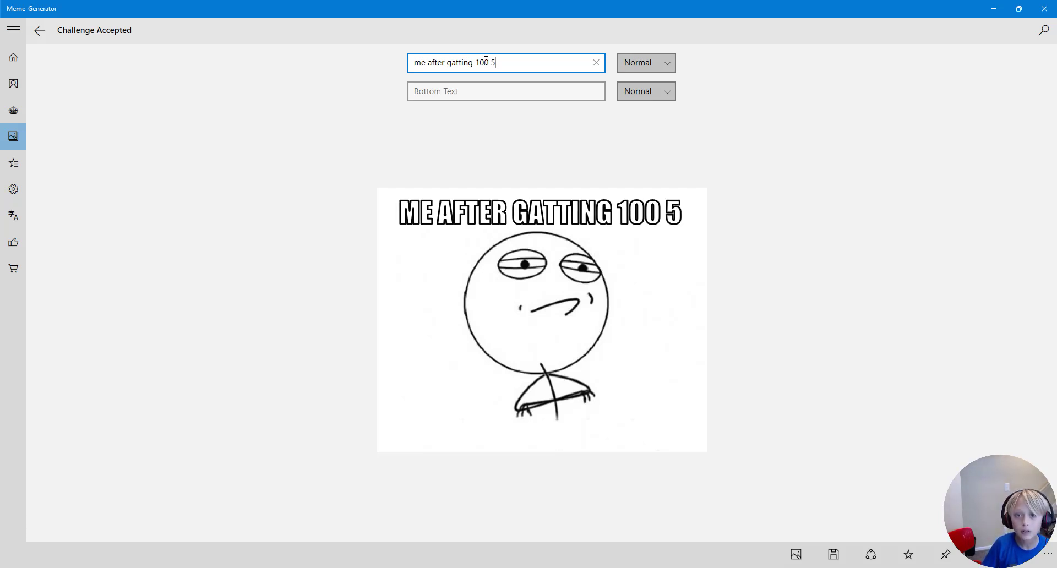
pyautogui.press('BackSpace')
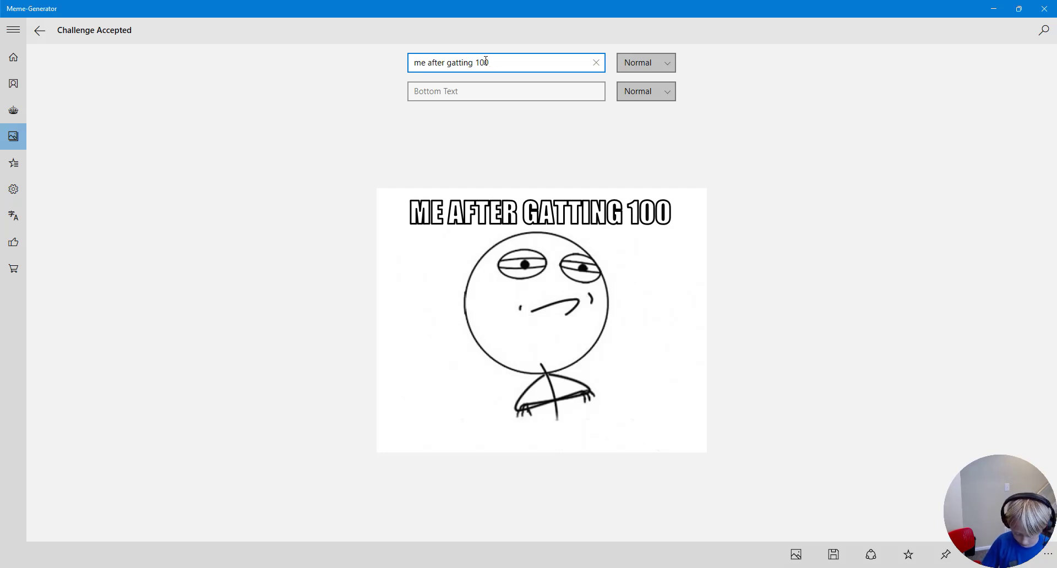
pyautogui.write('% ')
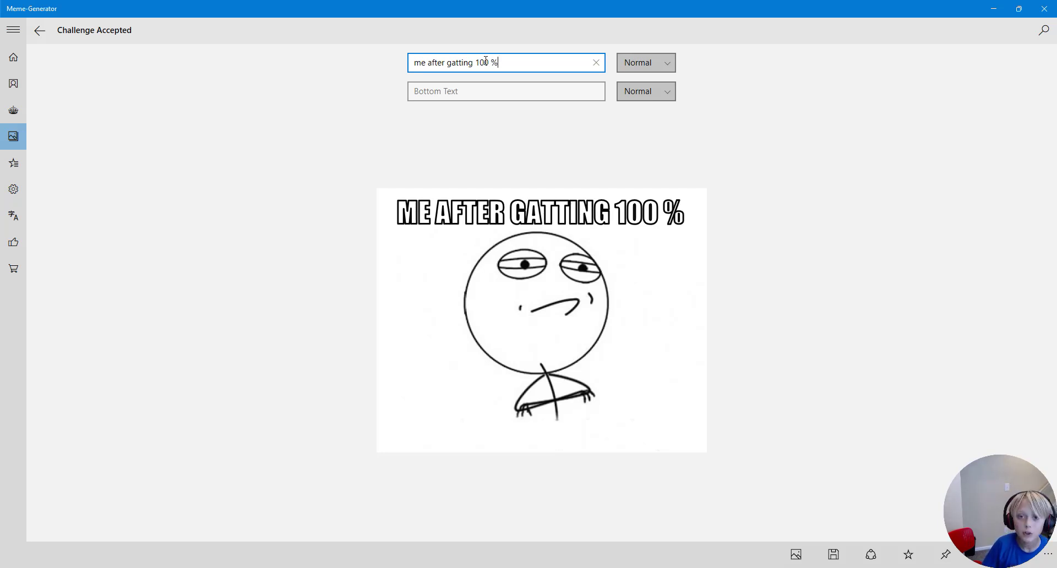
pyautogui.write('on')
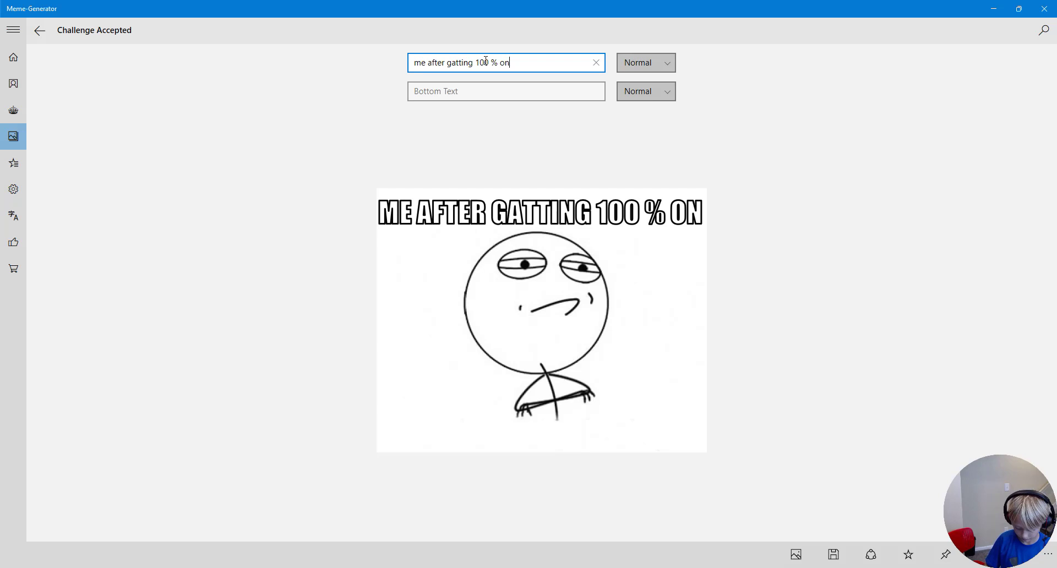
pyautogui.write(' my t')
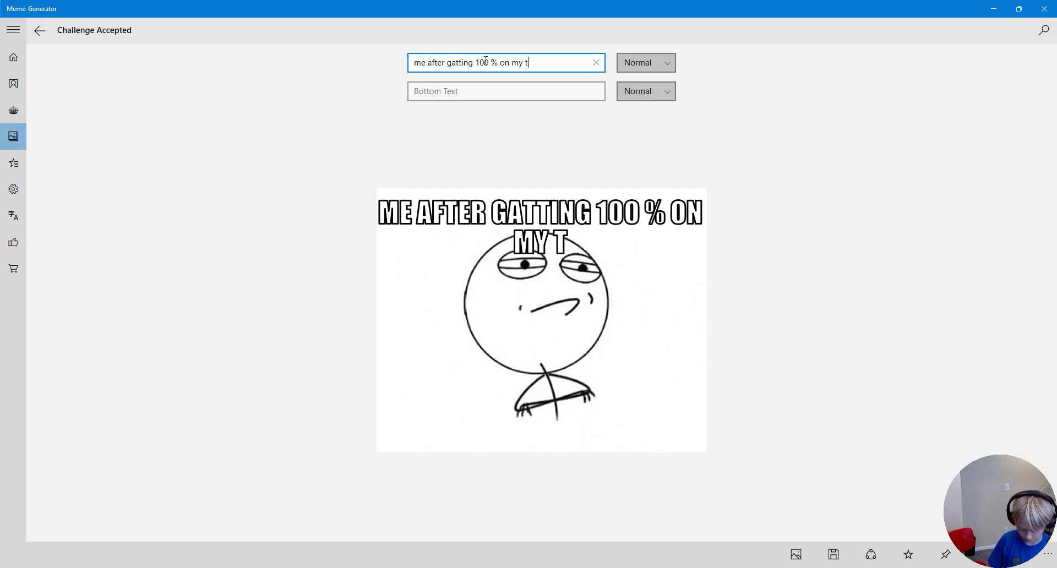
pyautogui.write('est and ')
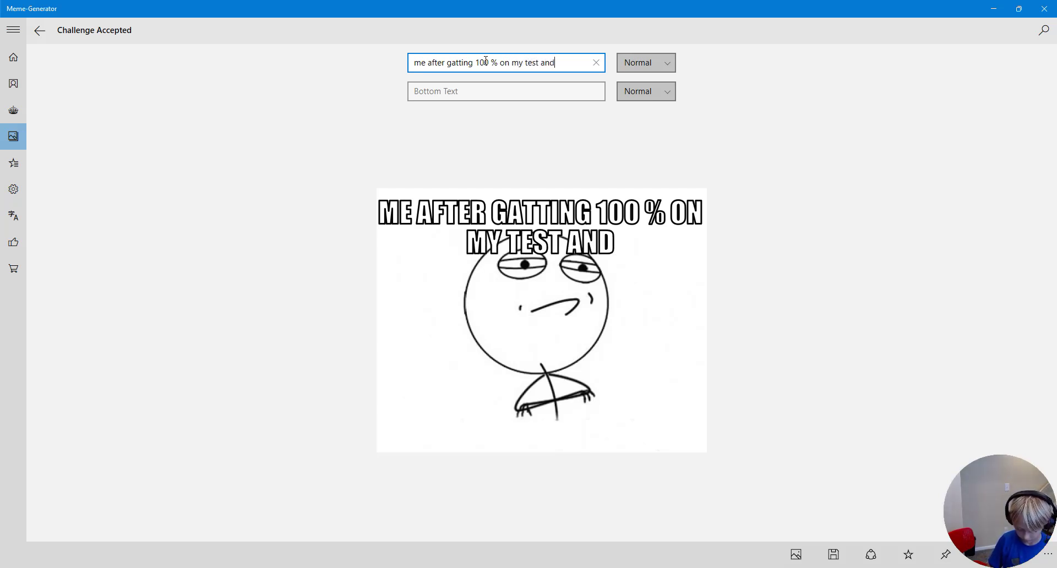
pyautogui.write('ever')
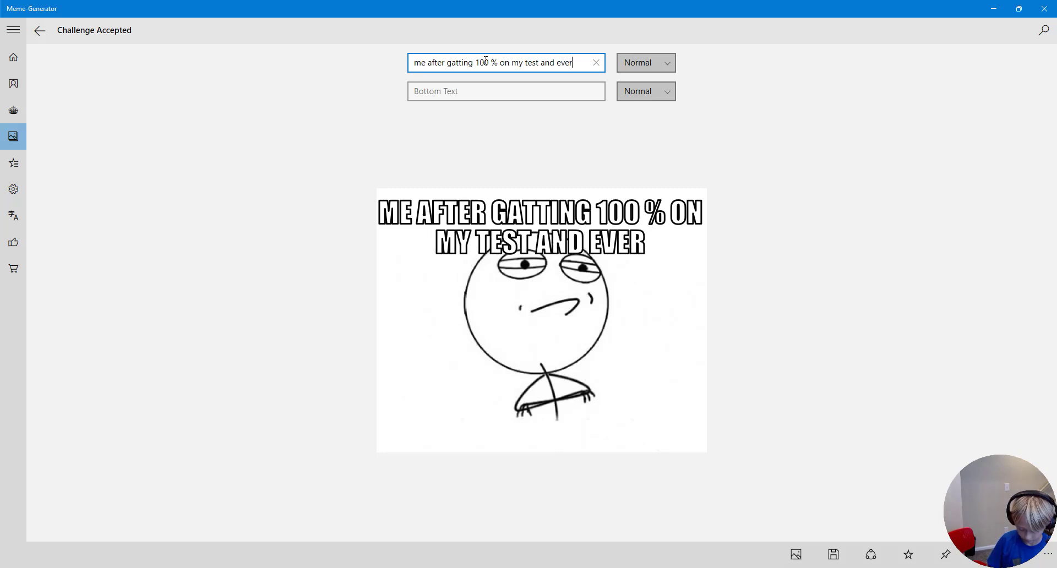
pyautogui.write('y one')
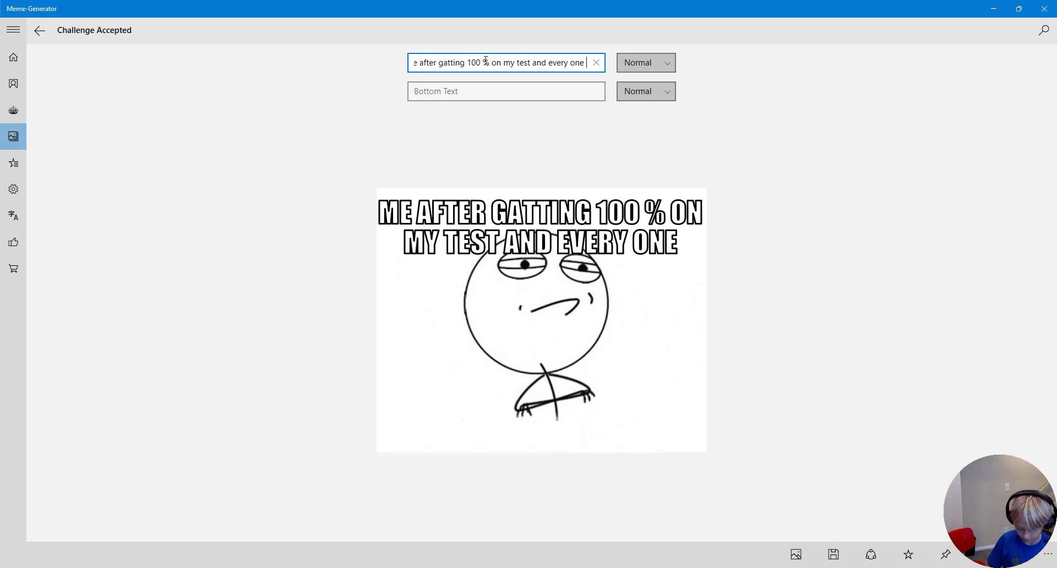
pyautogui.write('is bra')
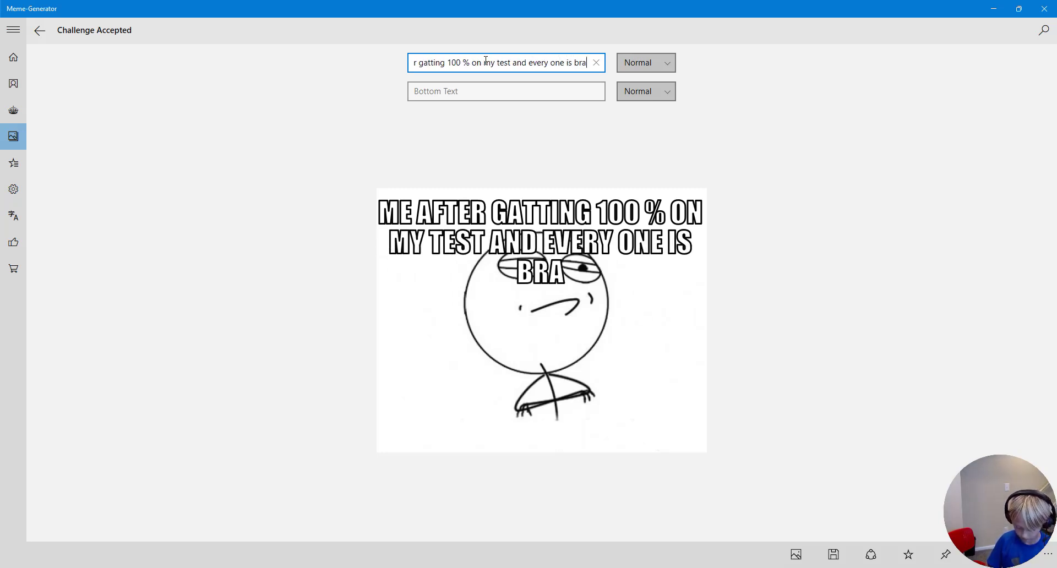
pyautogui.write('ging ')
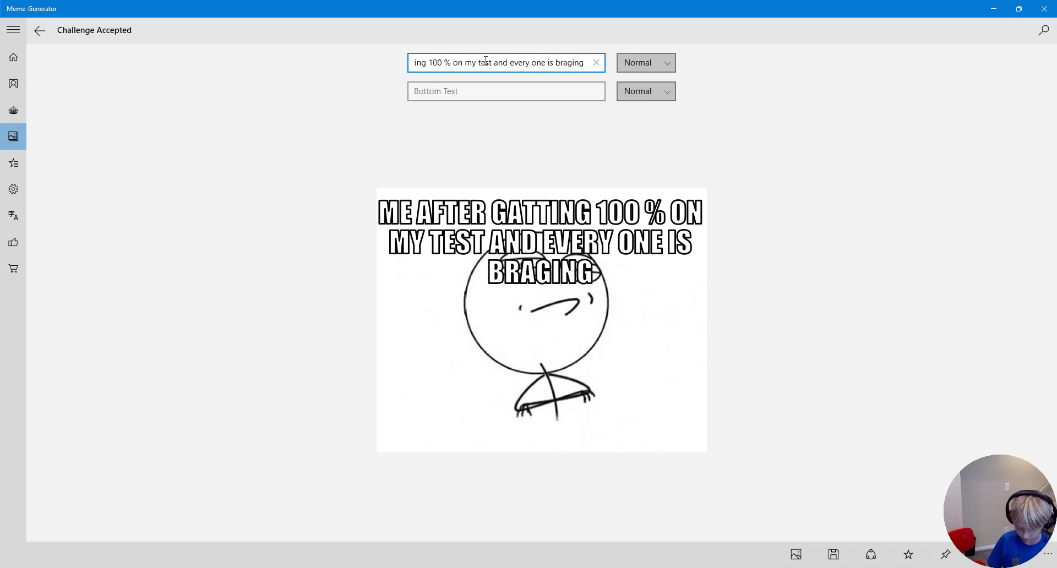
pyautogui.write('about th')
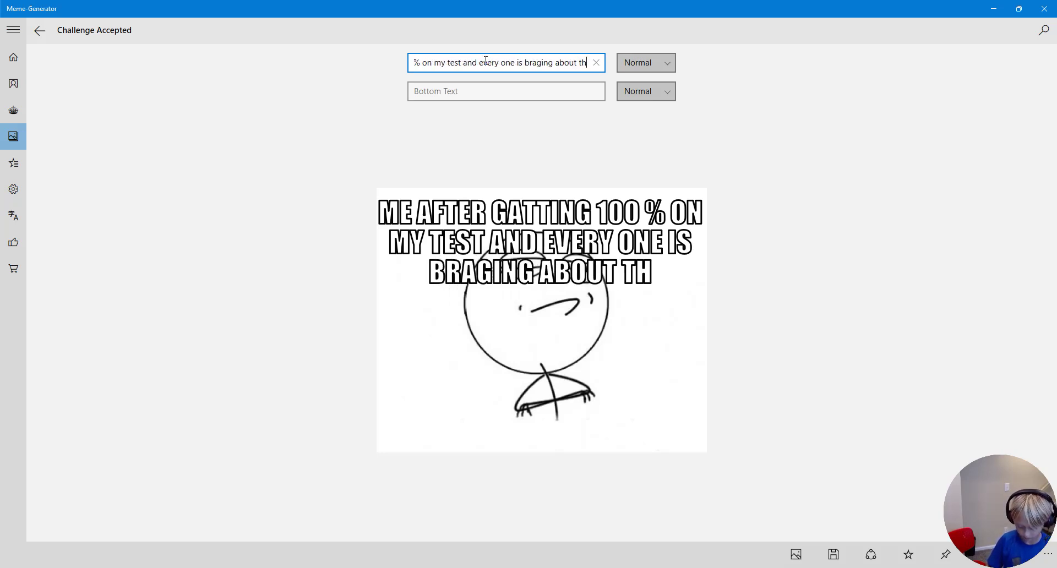
pyautogui.write('eir t')
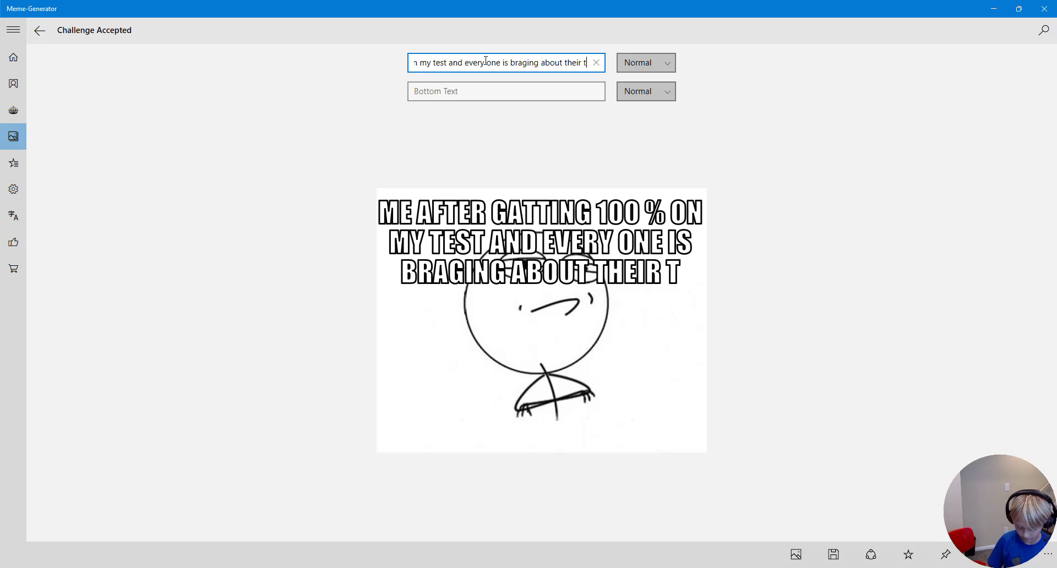
pyautogui.write('est sc')
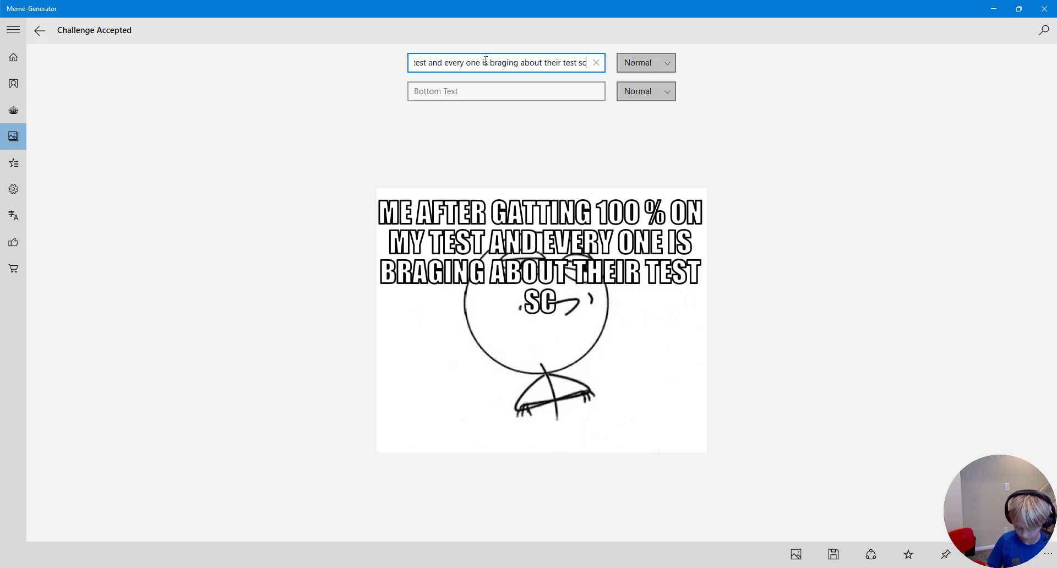
pyautogui.write('ores')
pyautogui.rightClick(610, 261)
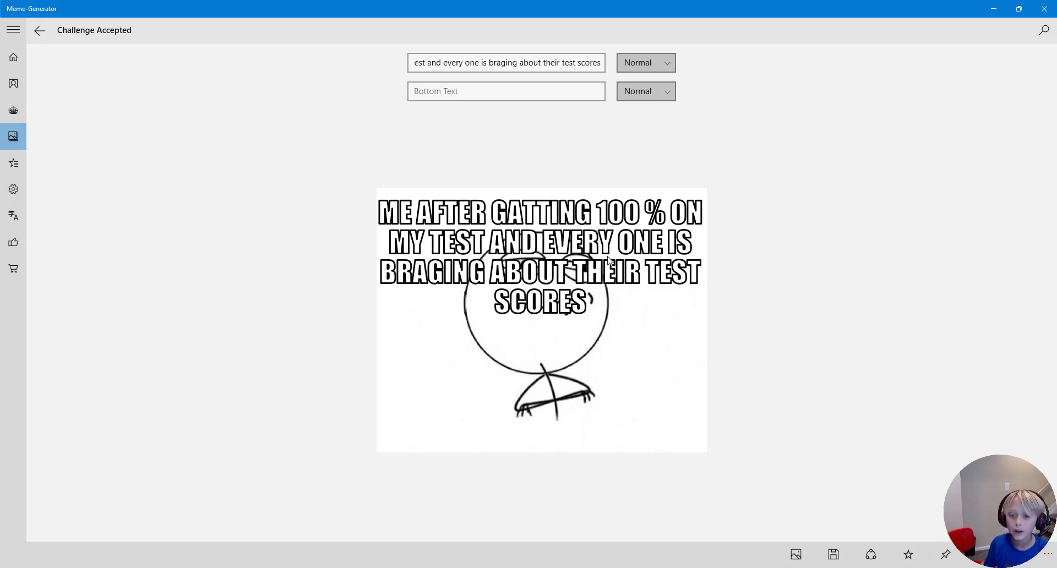
# Try Large and Normal for the Challenge Accepted top caption, then settle on Small.
pyautogui.click(755, 366)
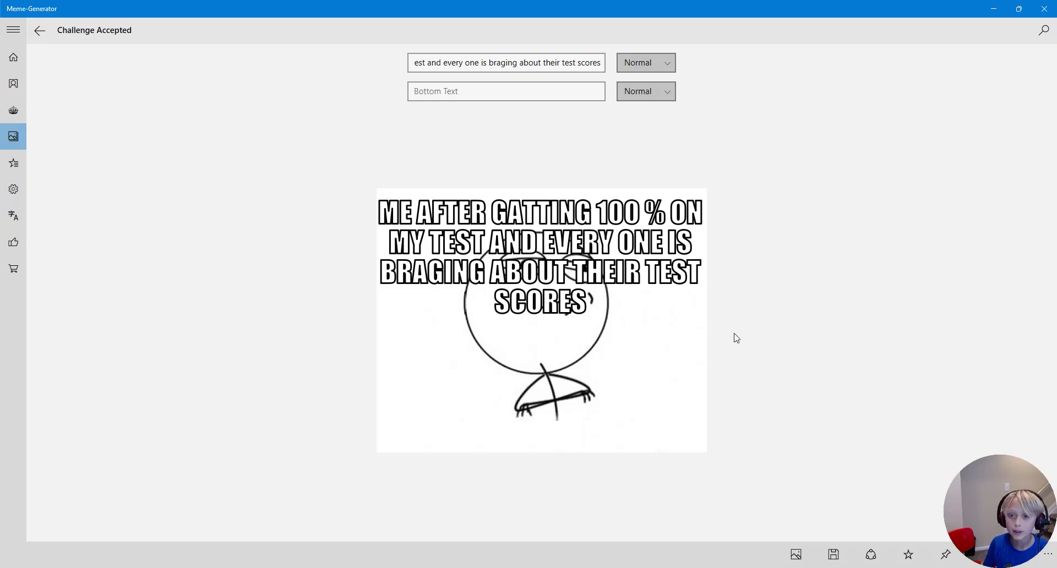
pyautogui.click(669, 65)
pyautogui.click(652, 73)
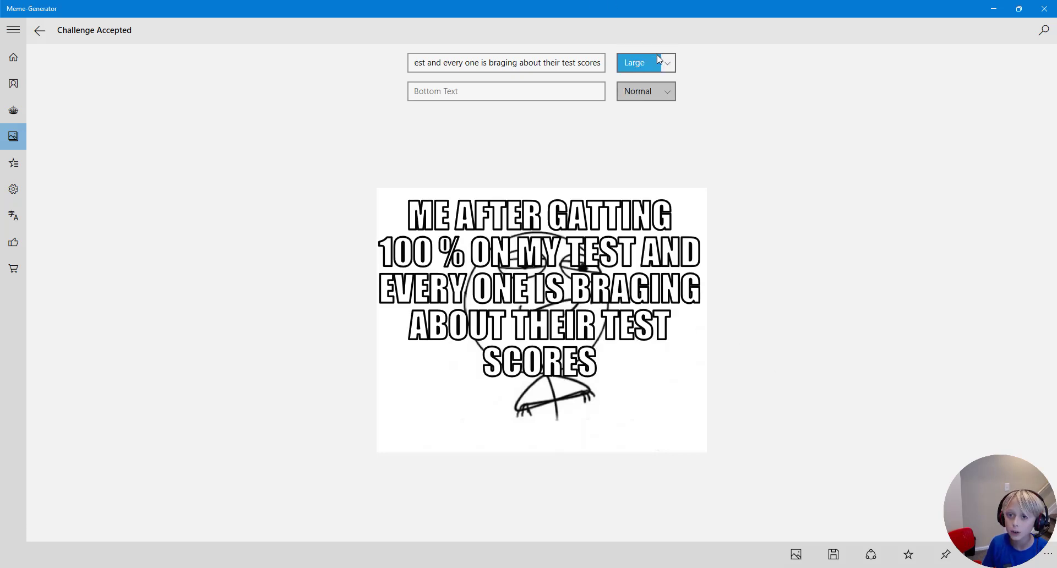
pyautogui.click(661, 55)
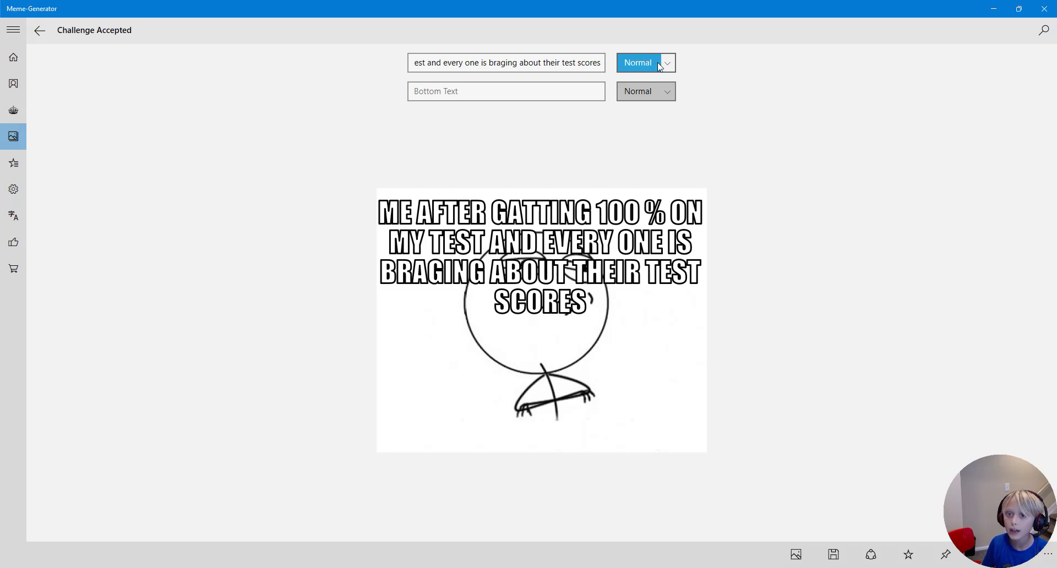
pyautogui.click(657, 62)
pyautogui.click(646, 48)
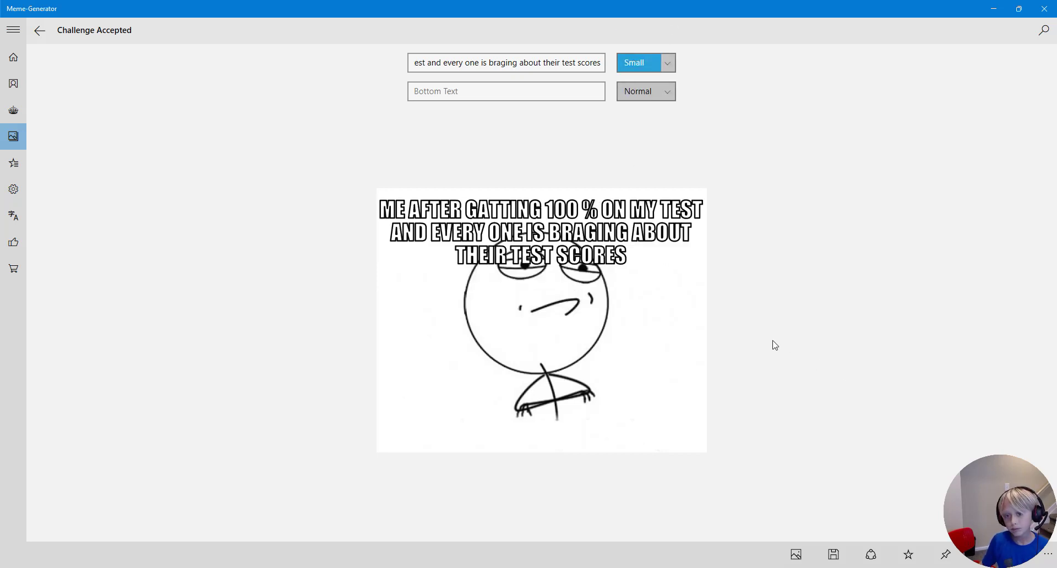
pyautogui.rightClick(679, 317)
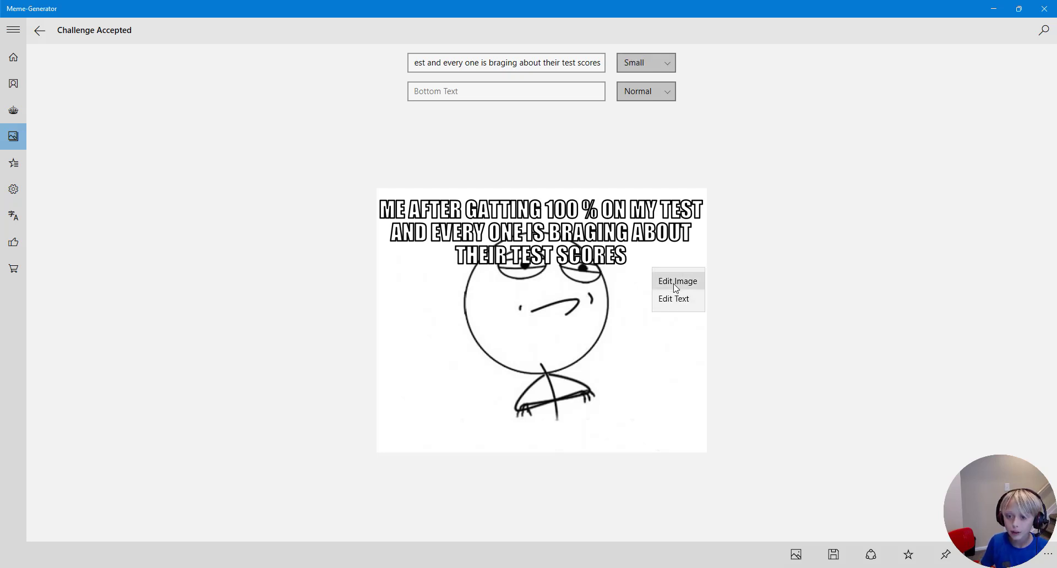
pyautogui.click(676, 248)
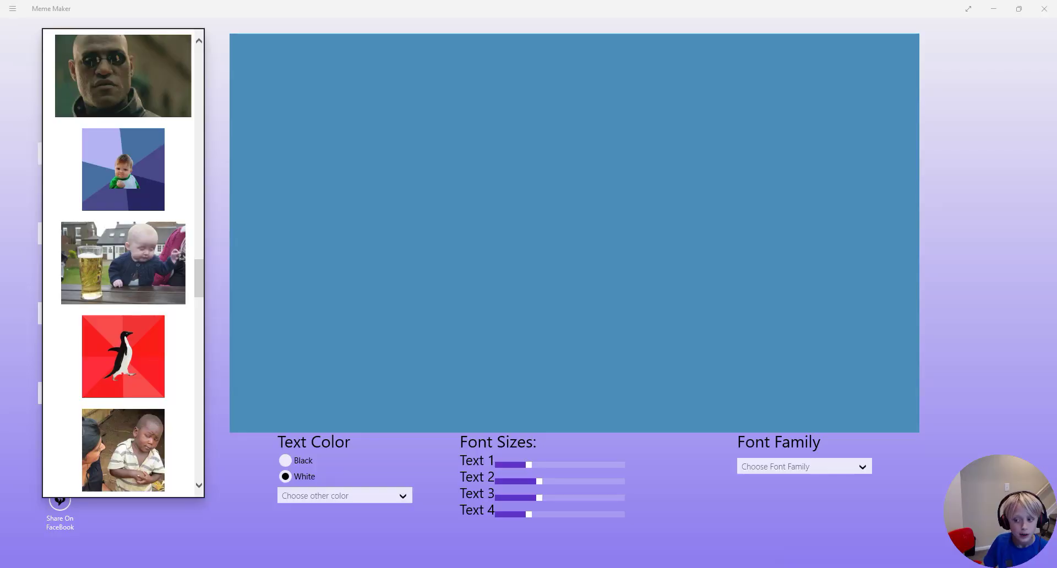
# Load Meme Maker's Futurama Fry 'shut up and take my money' template.
pyautogui.scroll(-3, 152, 175)
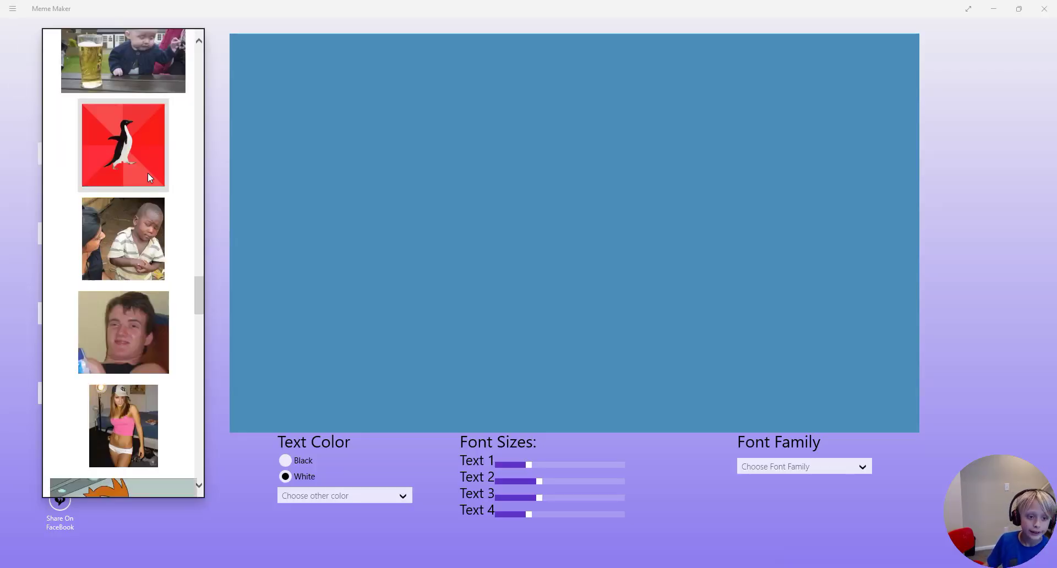
pyautogui.scroll(-3, 144, 181)
pyautogui.scroll(-3, 140, 190)
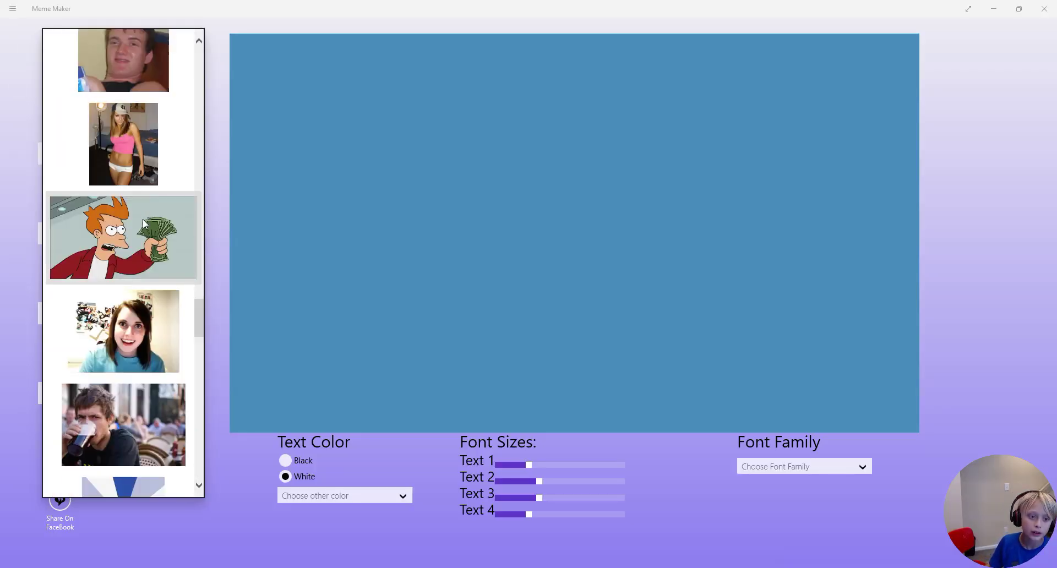
pyautogui.click(143, 219)
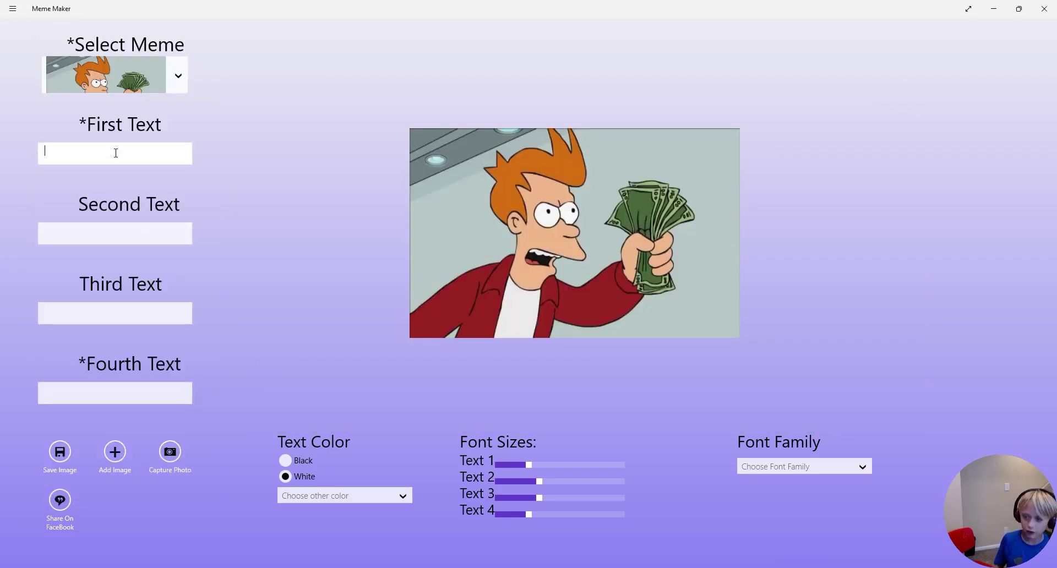
# Replace a 'ps gamers' draft with top caption 'xbox gamers whan their is a knew console out'.
pyautogui.click(116, 153)
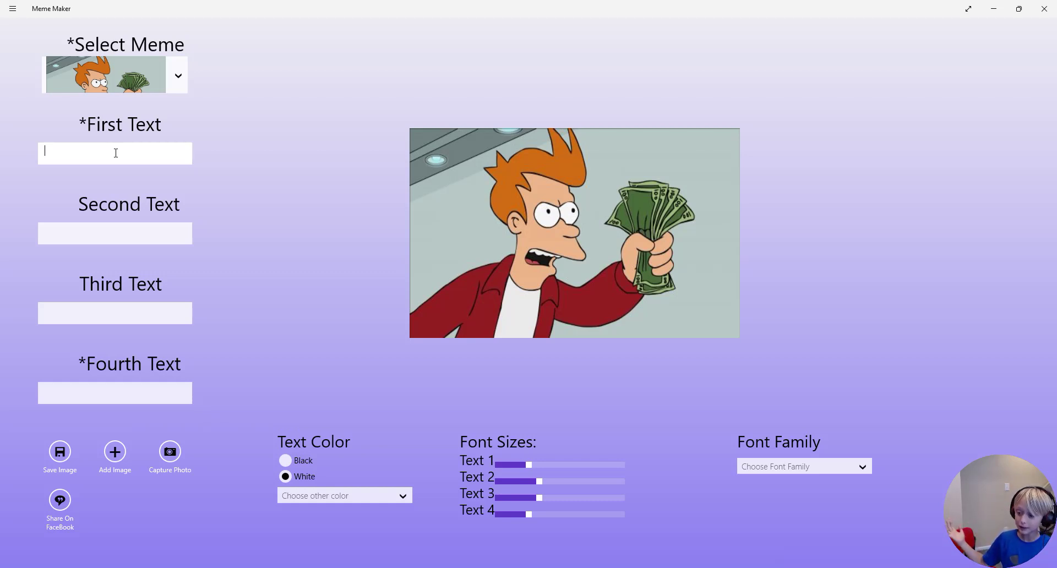
pyautogui.write('p')
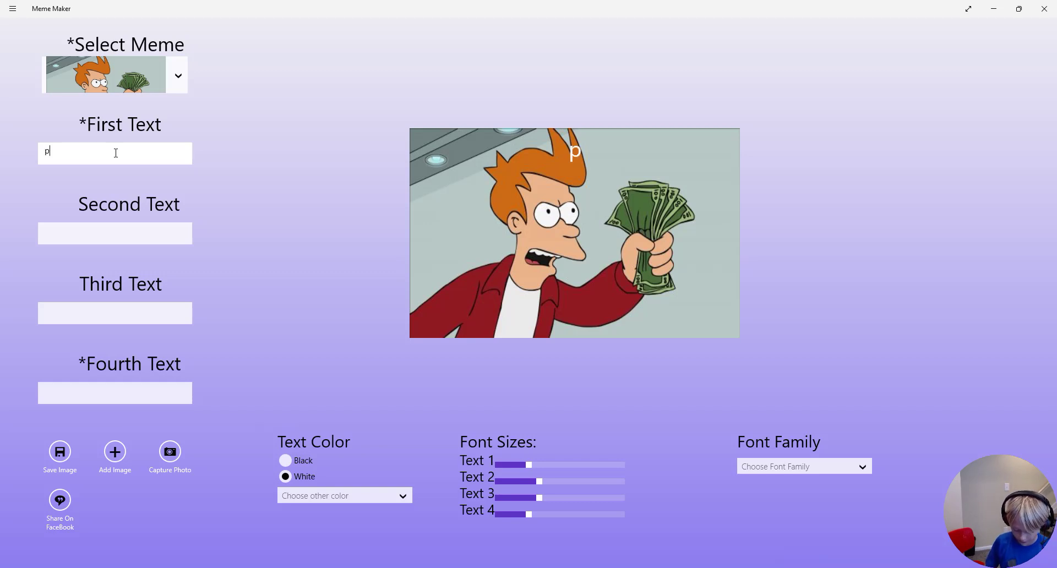
pyautogui.write('s gamer')
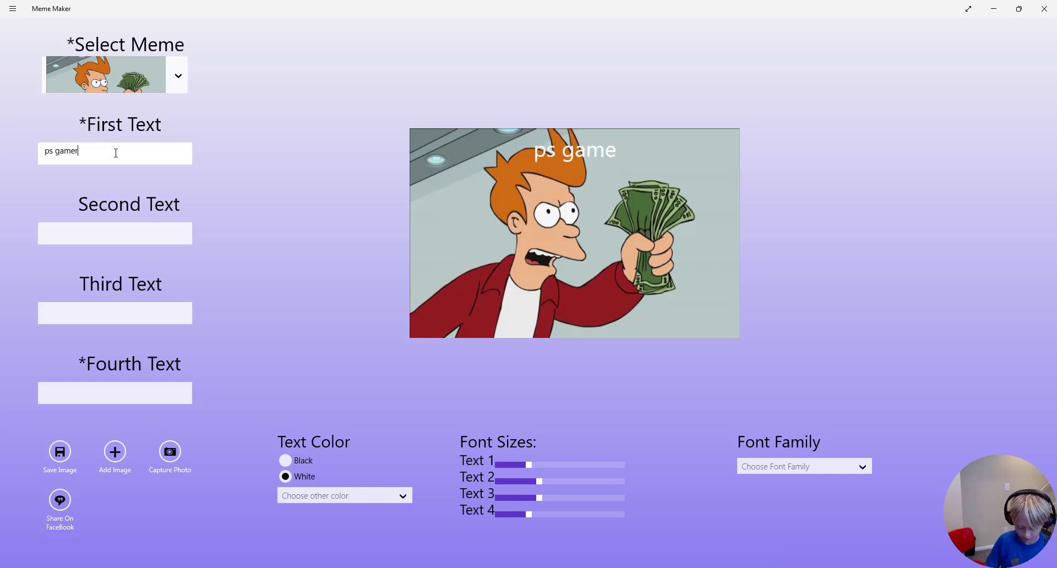
pyautogui.write('s')
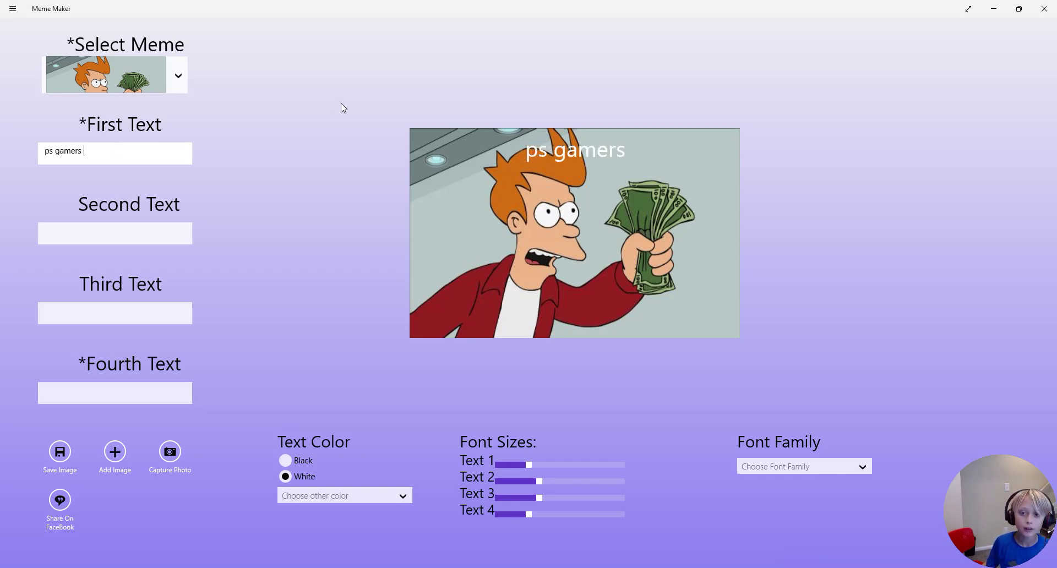
pyautogui.click(630, 158)
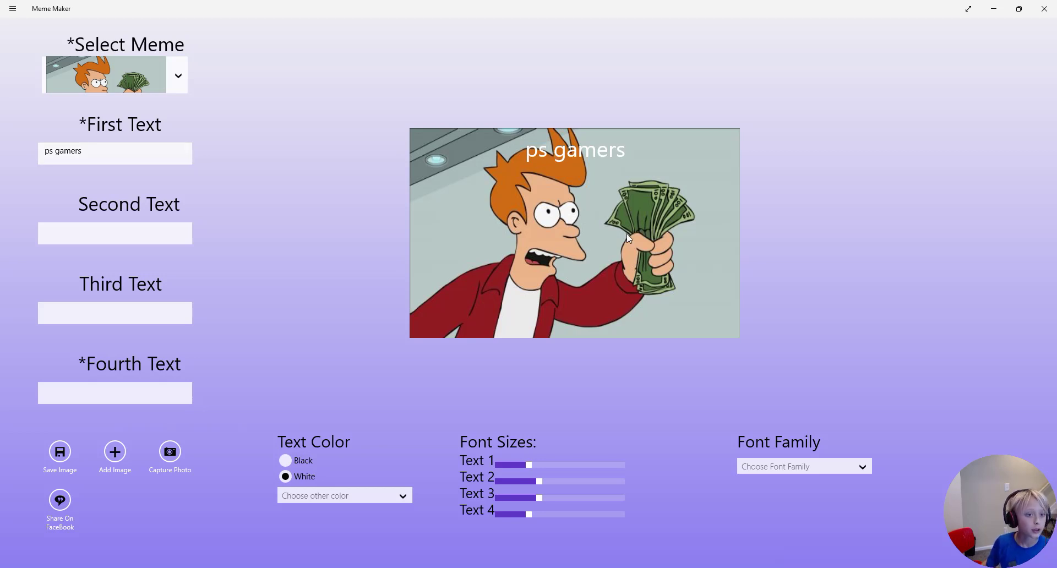
pyautogui.click(95, 153)
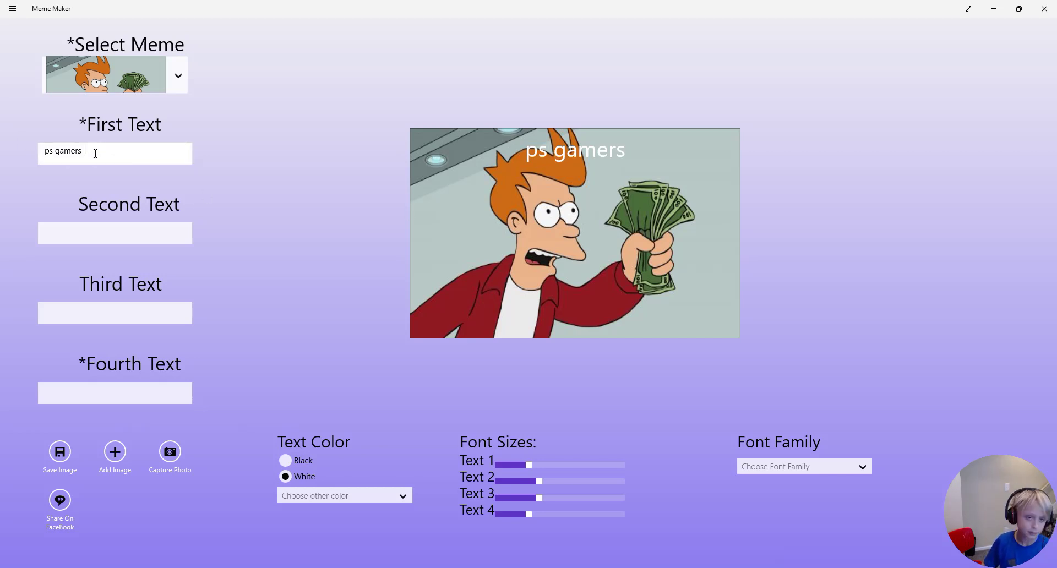
pyautogui.press('BackSpace')
pyautogui.press('BackSpace')
pyautogui.press('BackSpace')
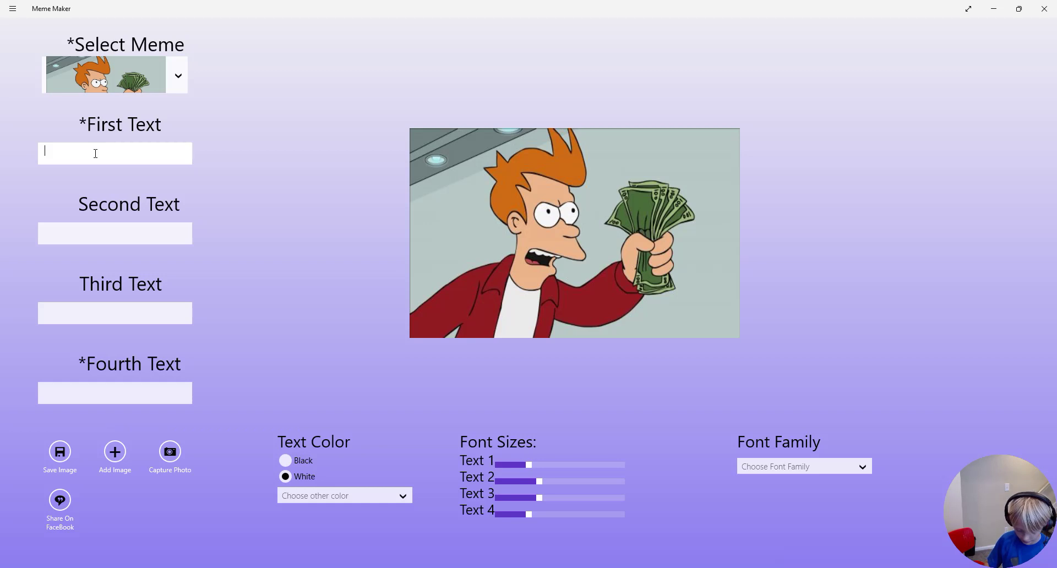
pyautogui.write('x')
pyautogui.write('d')
pyautogui.press('BackSpace')
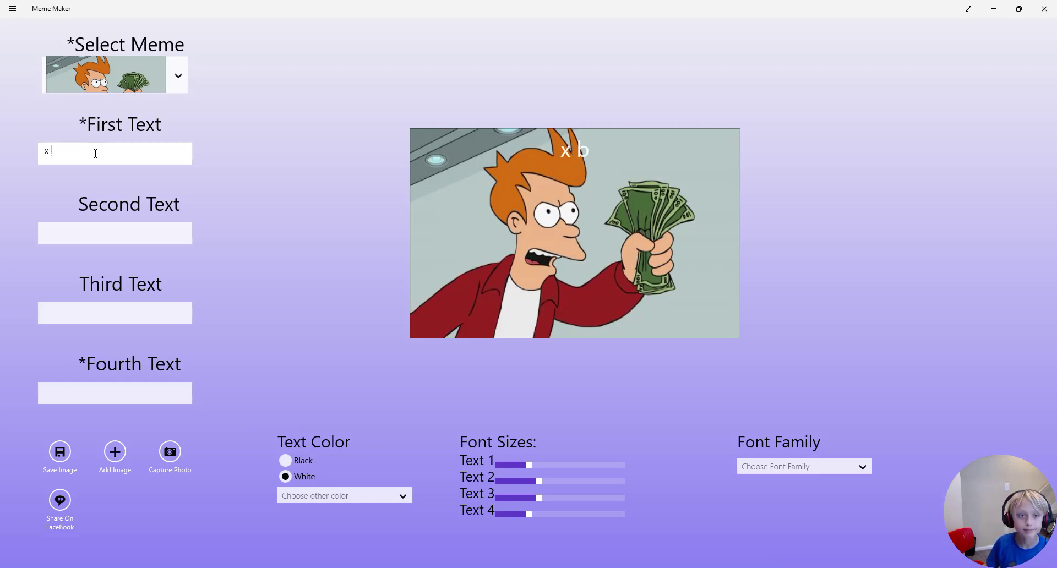
pyautogui.write('bo')
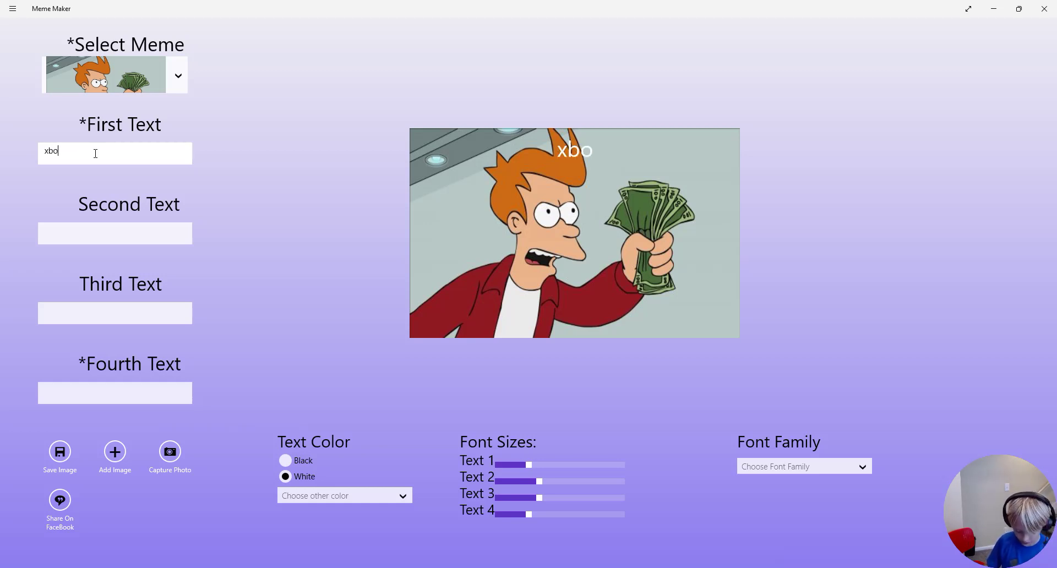
pyautogui.write('x gamer')
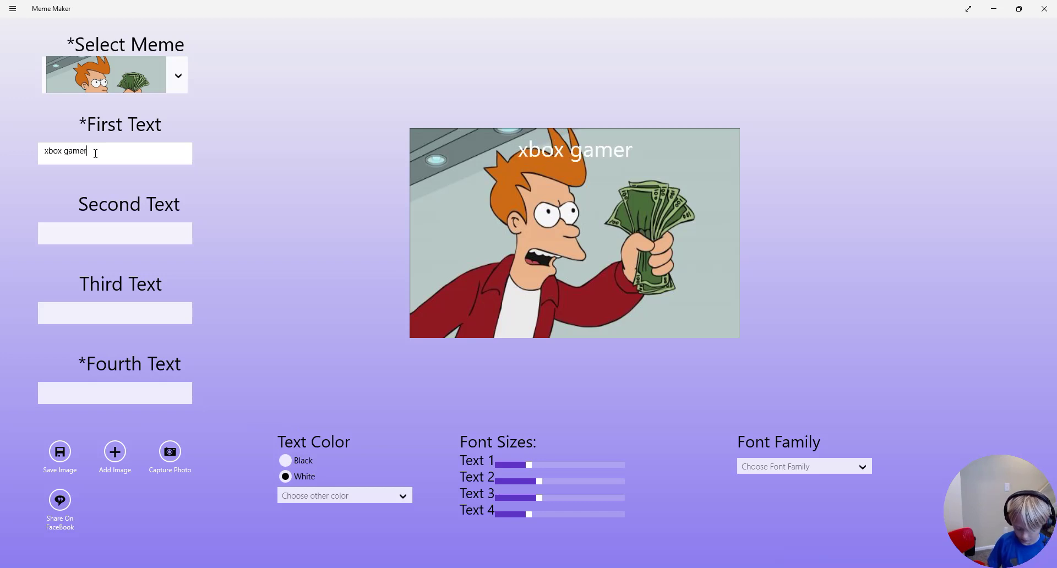
pyautogui.write('s')
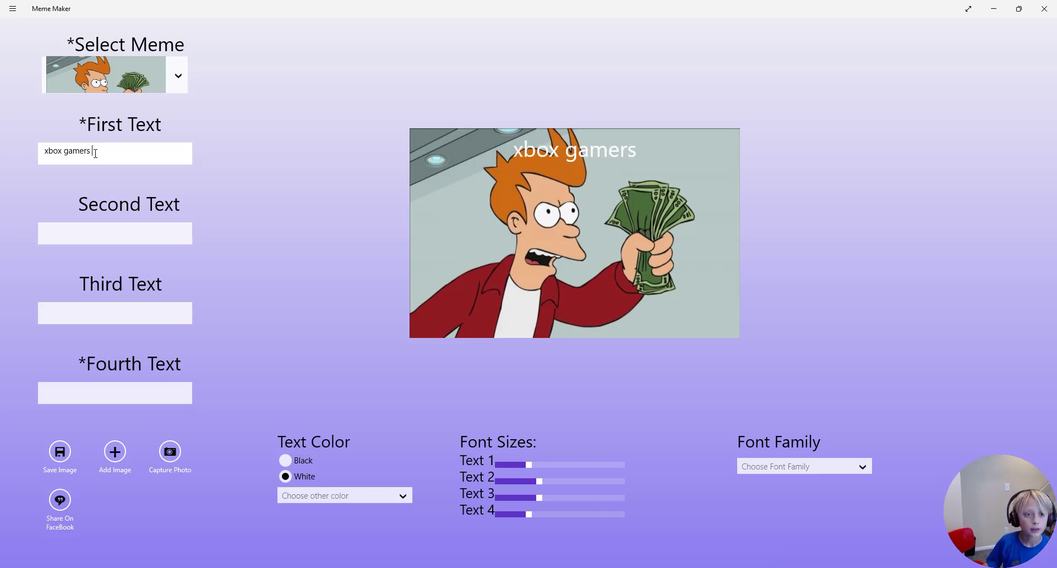
pyautogui.write('w')
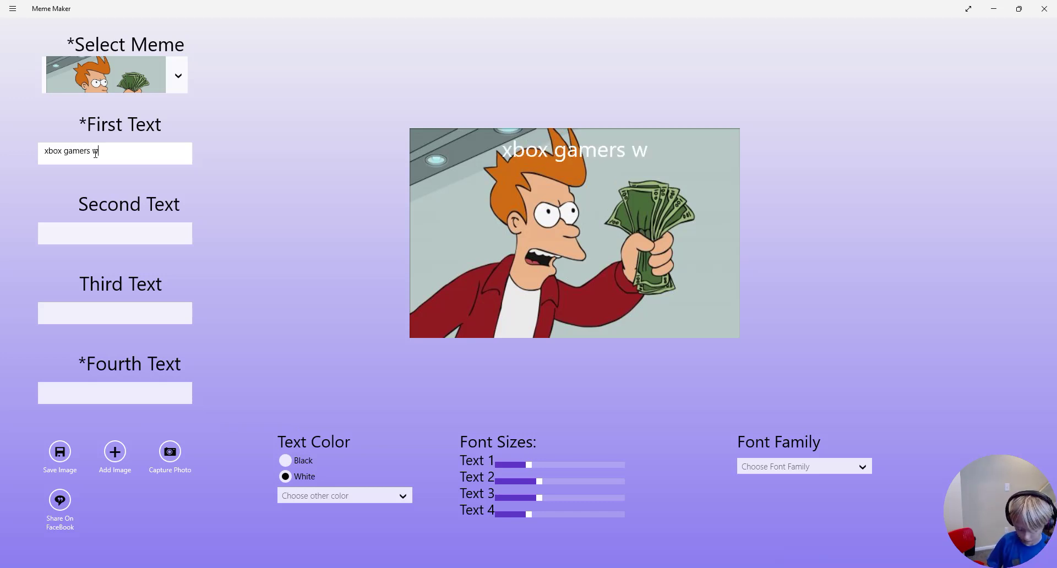
pyautogui.write('han th')
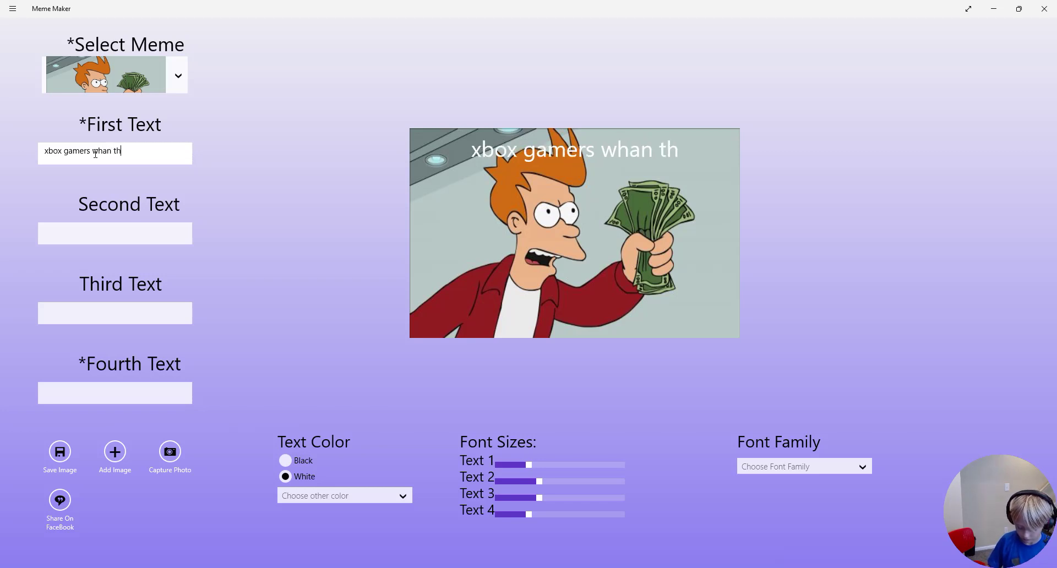
pyautogui.write('eir')
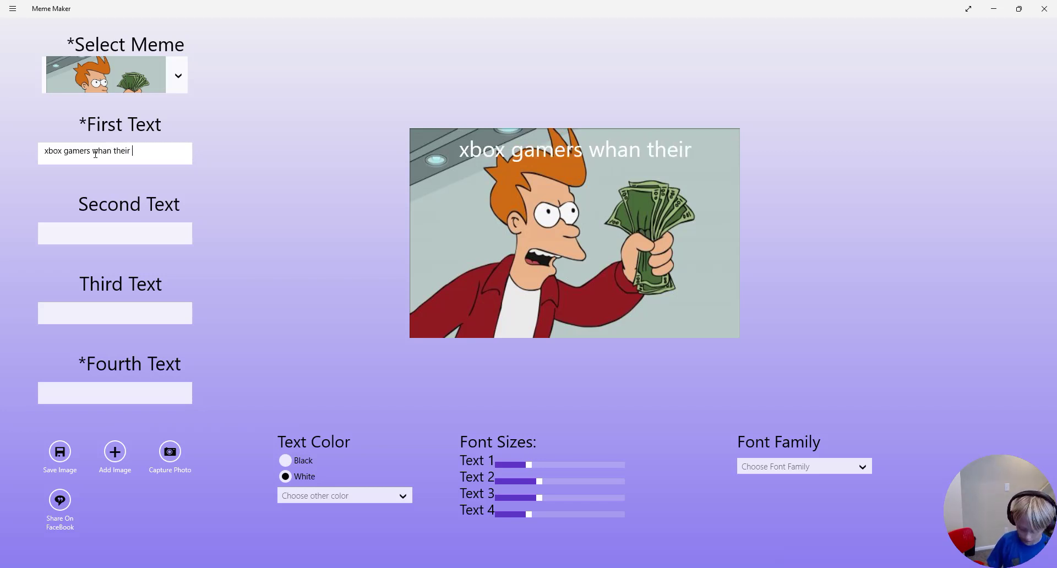
pyautogui.write('is a ')
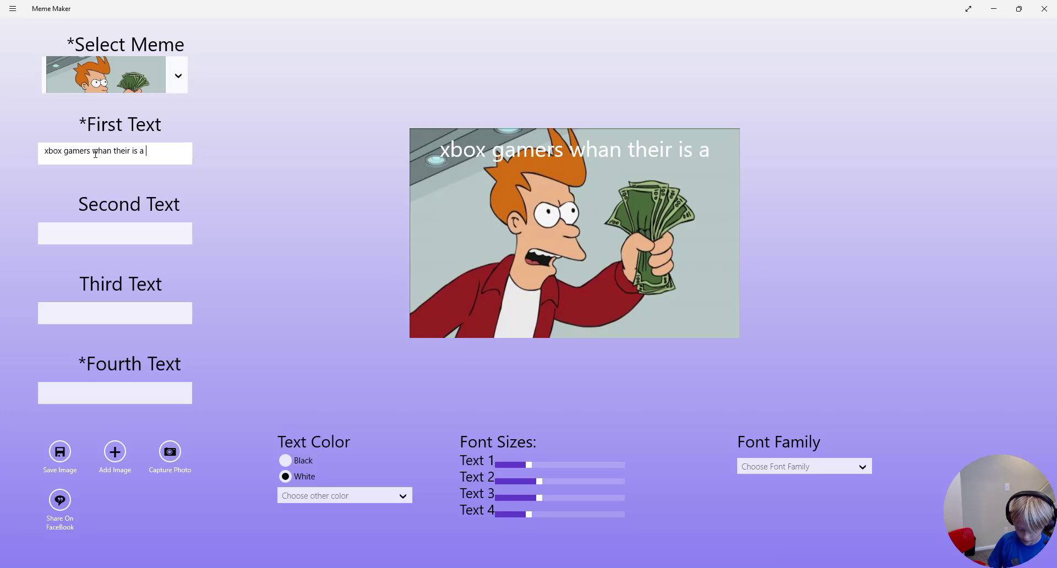
pyautogui.write('kne')
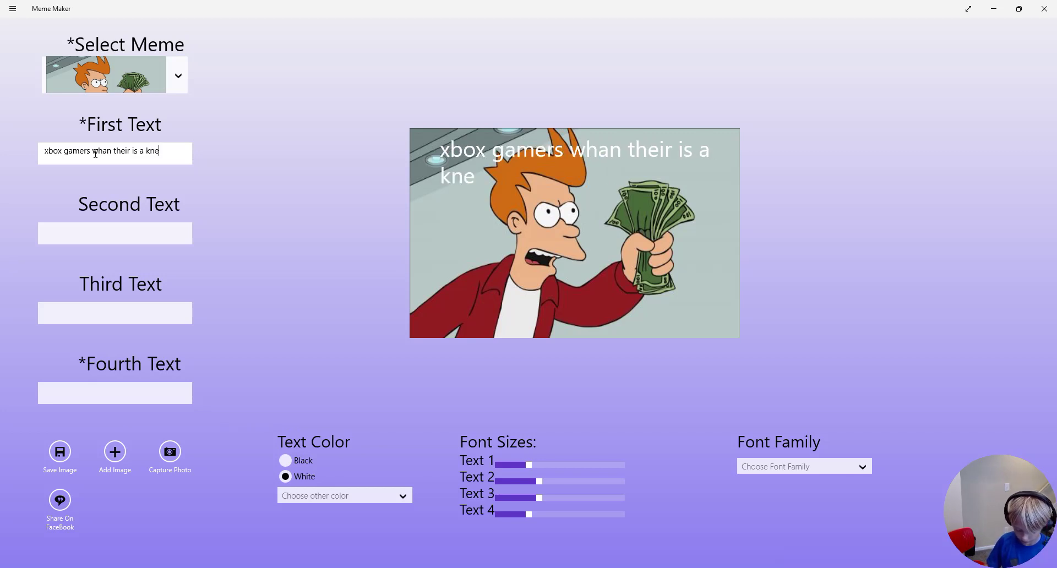
pyautogui.write('w')
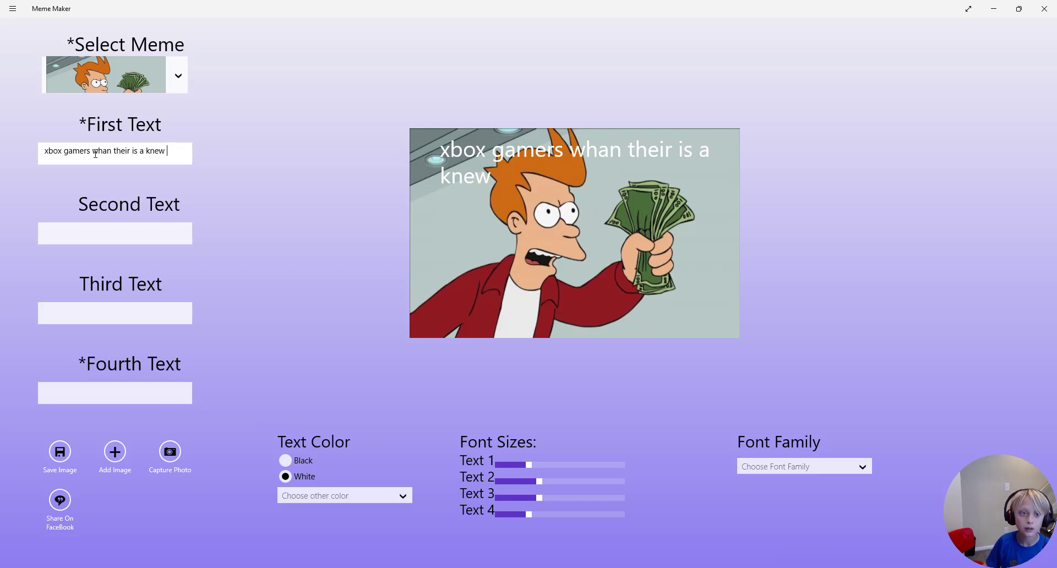
pyautogui.write(' sco')
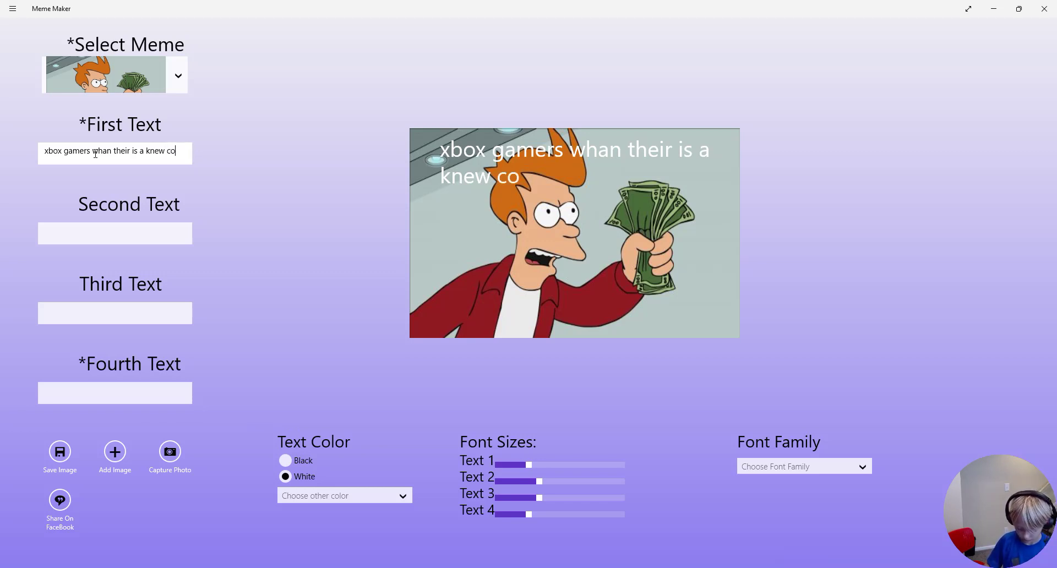
pyautogui.write('nsole')
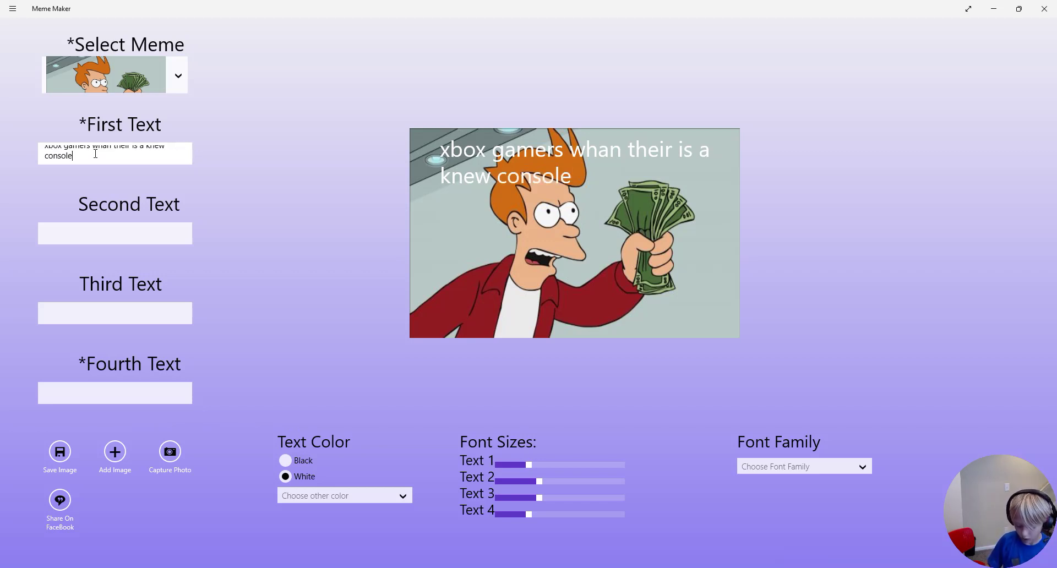
pyautogui.write('out')
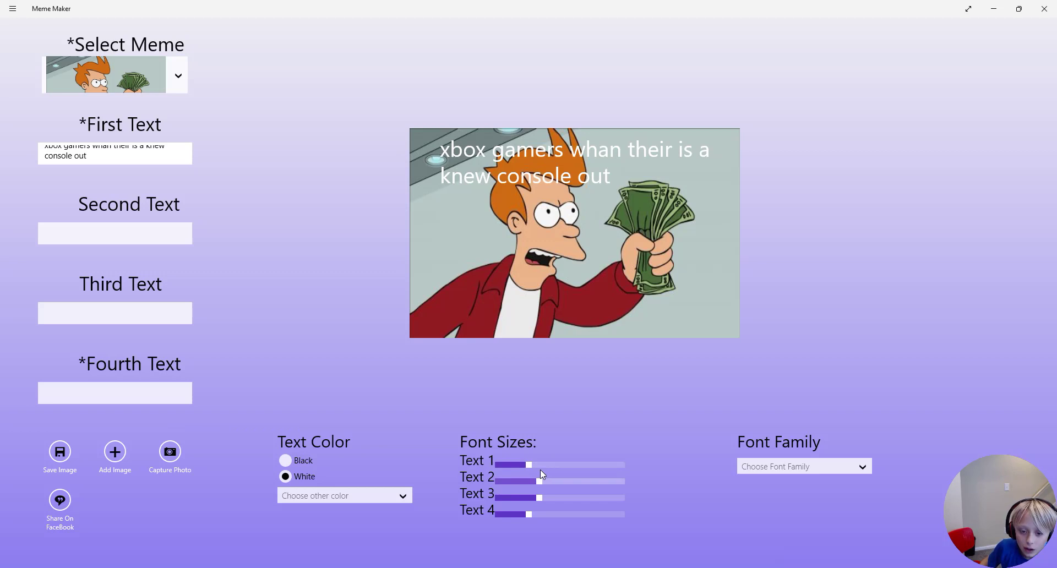
# Nudge the Text 1 font size up, set the font to Cambria and the colour to Yellow.
pyautogui.moveTo(530, 468)
pyautogui.mouseDown()
pyautogui.moveTo(597, 477)
pyautogui.moveTo(535, 476)
pyautogui.mouseUp()
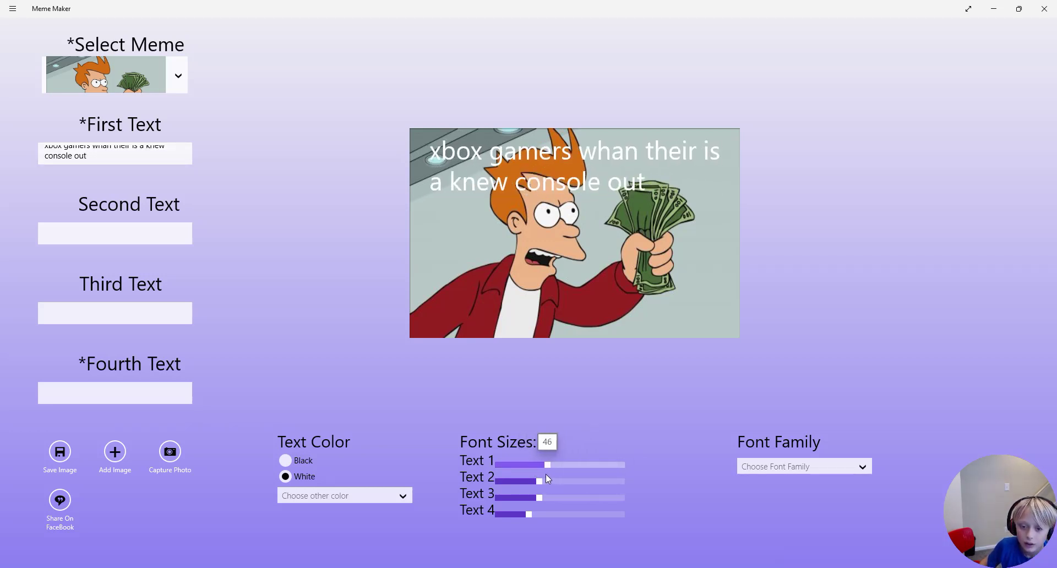
pyautogui.click(306, 463)
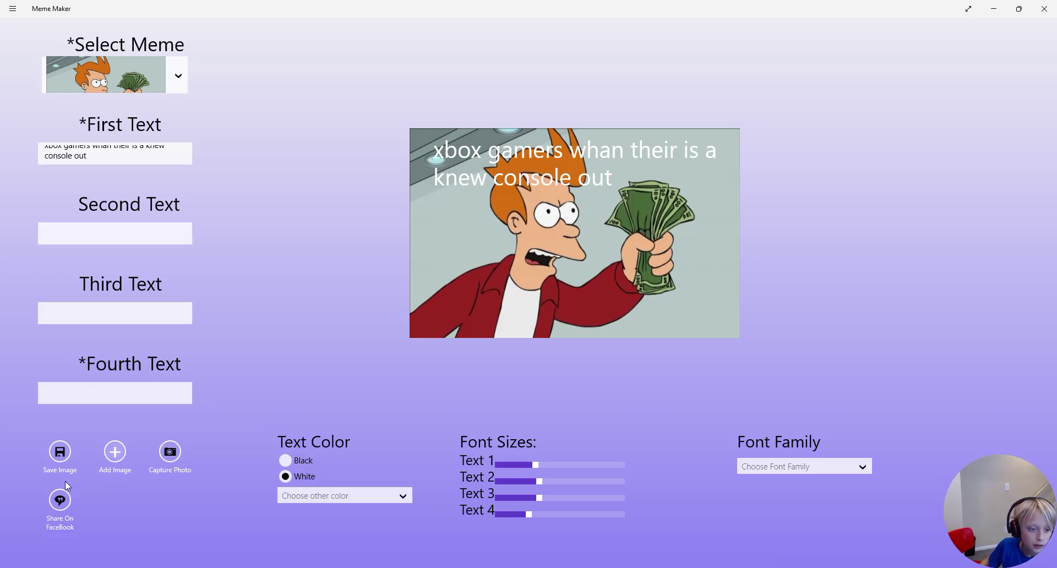
pyautogui.click(837, 471)
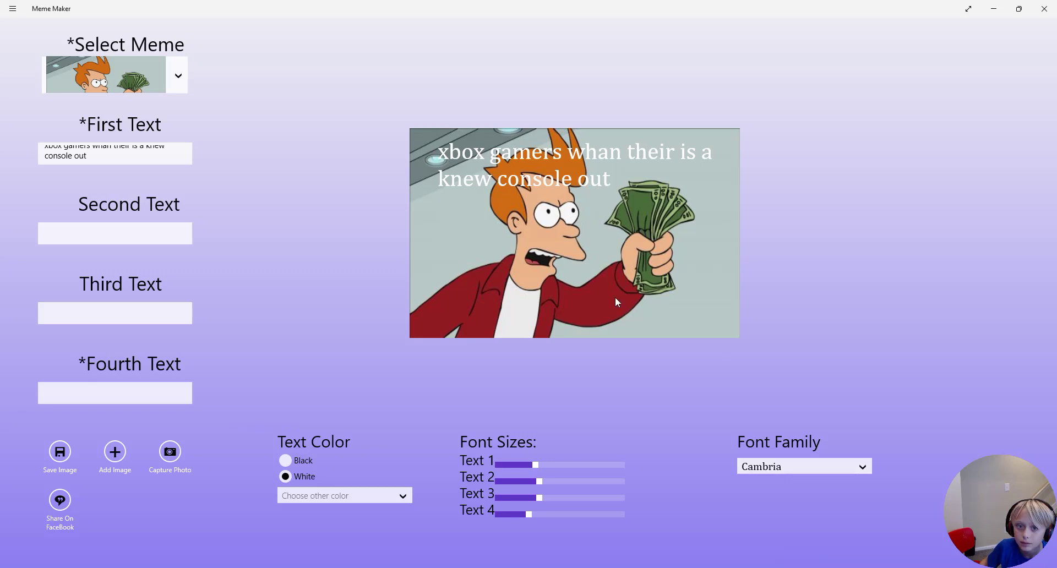
pyautogui.click(370, 496)
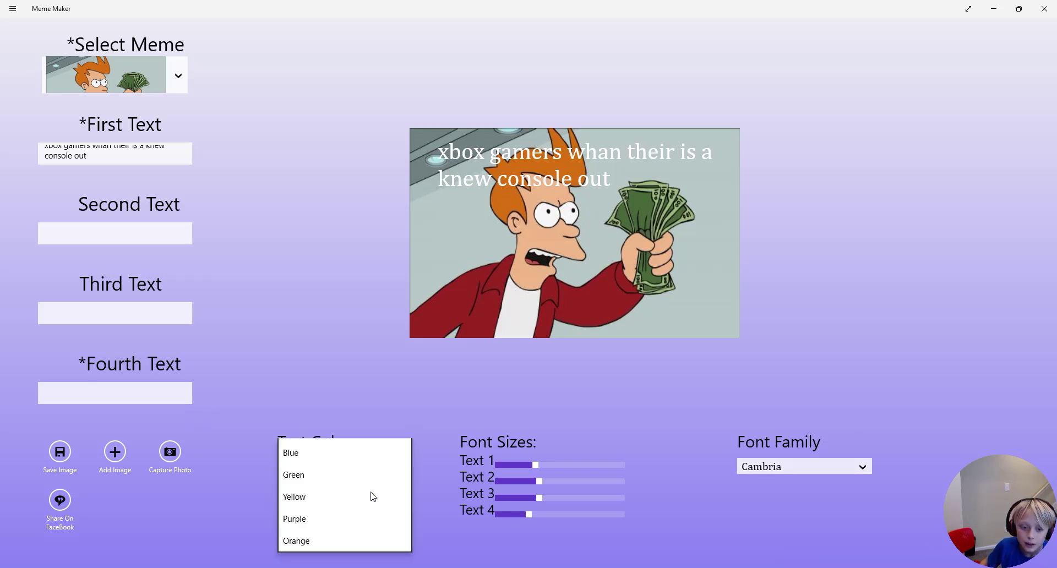
pyautogui.click(333, 502)
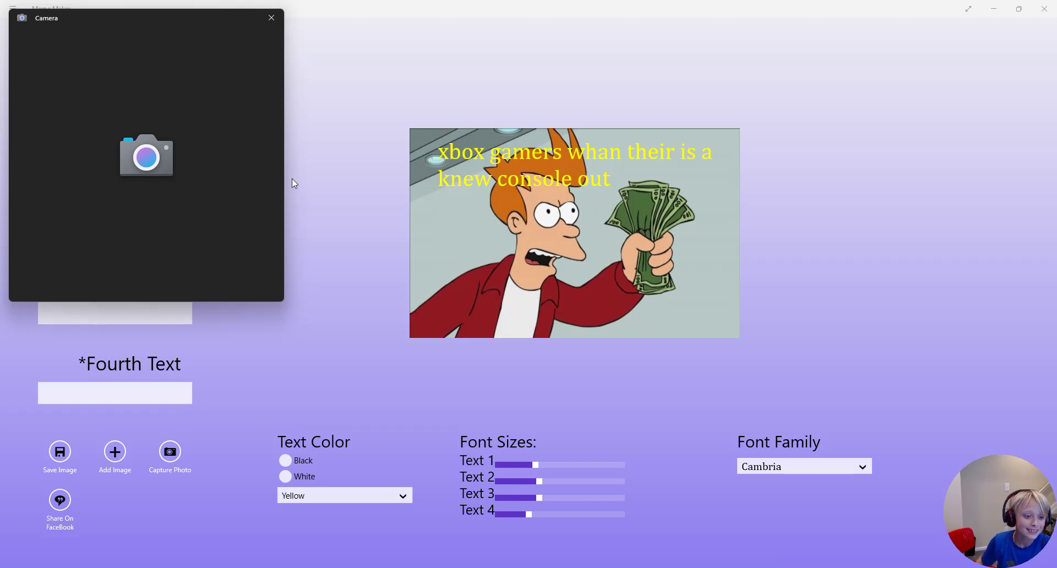
# Close the camera error and save the Fry meme as snapshot.png in Pictures.
pyautogui.click(272, 18)
pyautogui.click(63, 466)
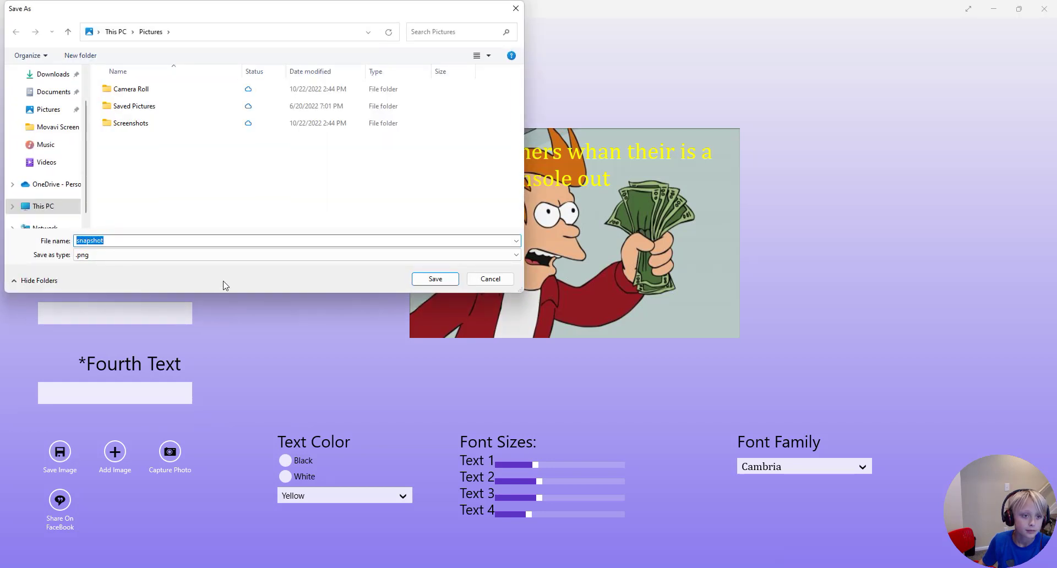
pyautogui.click(434, 279)
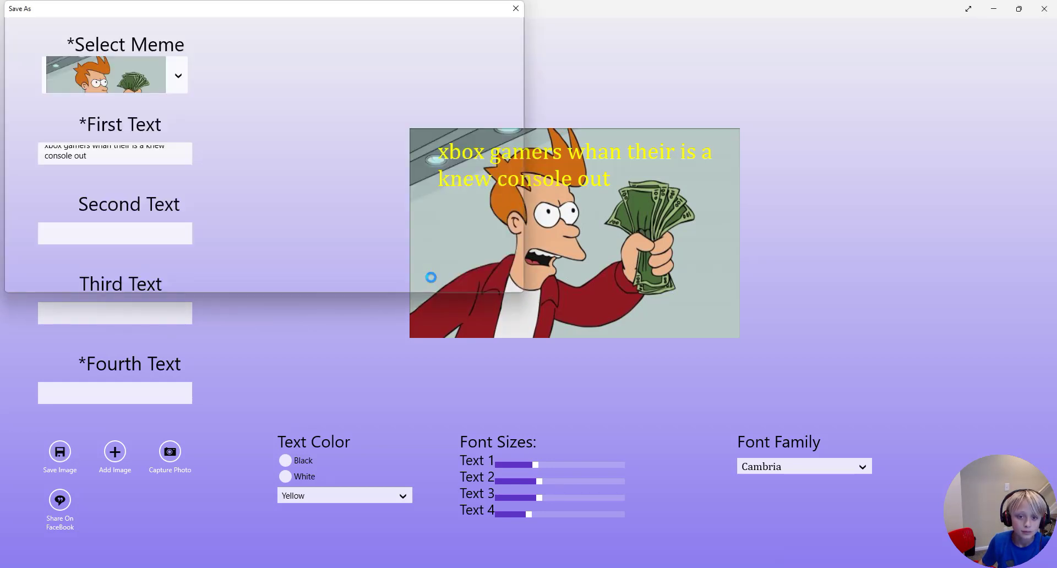